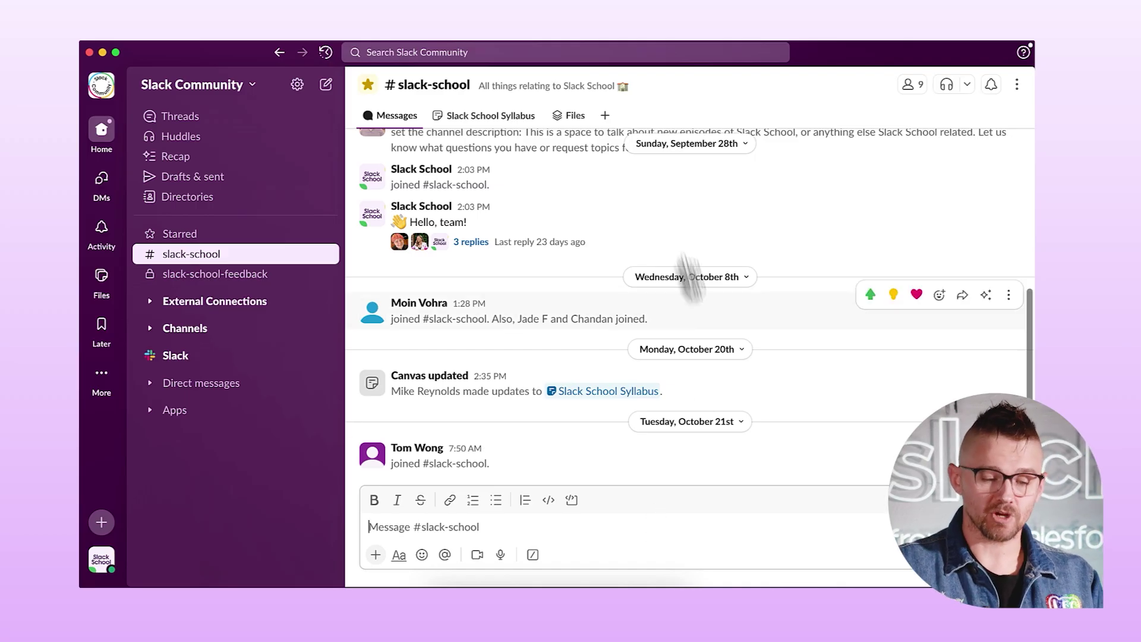
Create a new workflow for the slack-school channel from the channel's add menu.
click(606, 117)
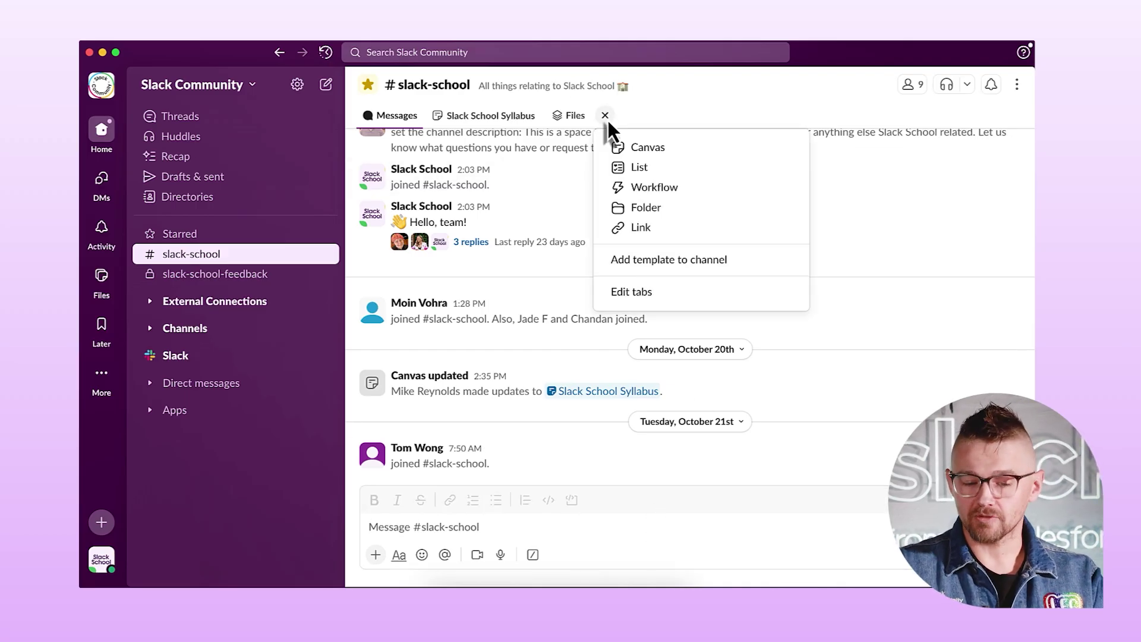
click(648, 191)
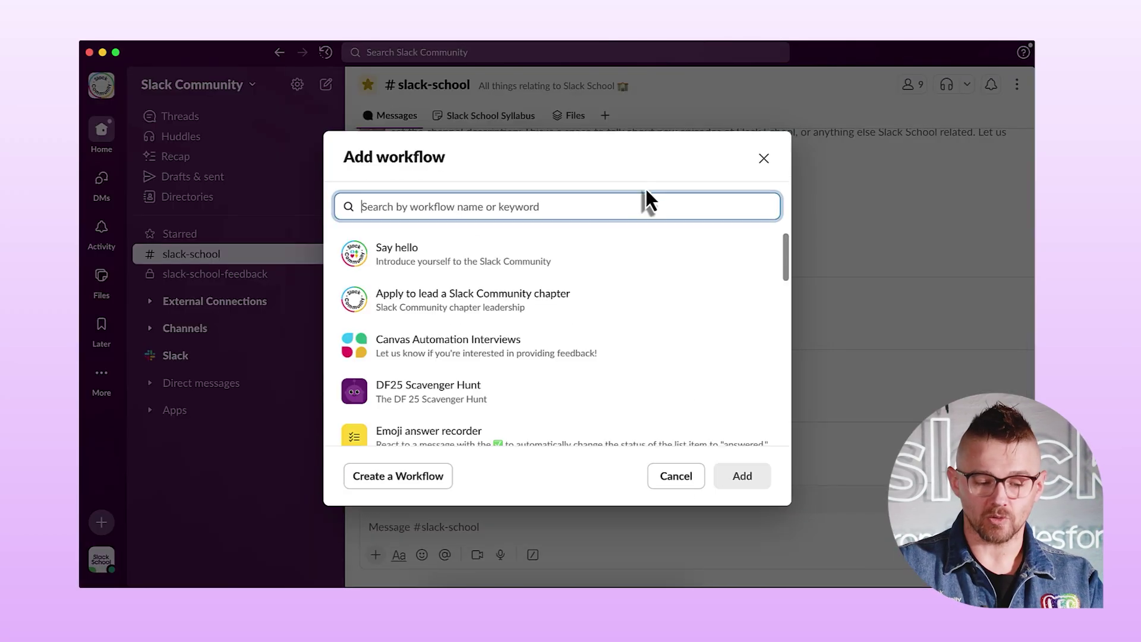
click(418, 477)
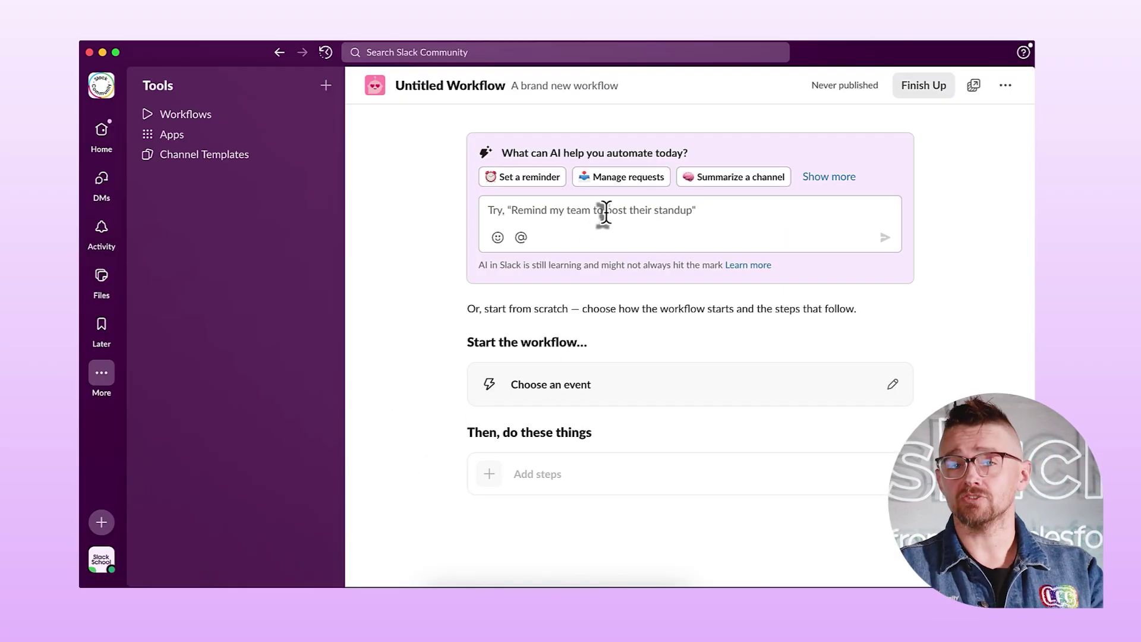
Set the workflow's starting event to From a link in Slack.
click(893, 387)
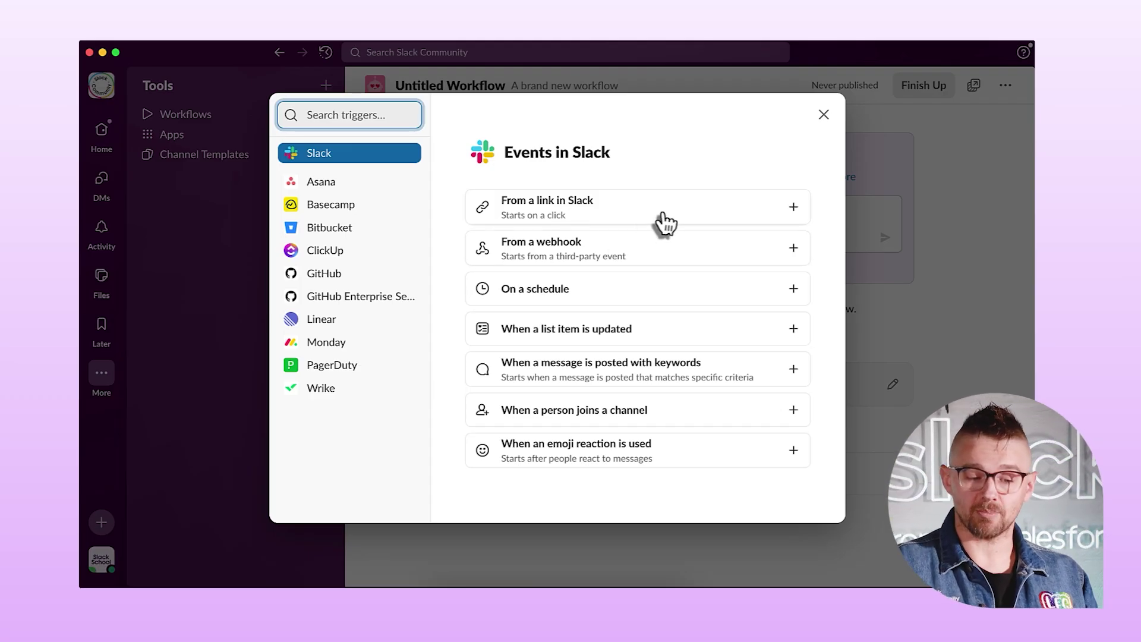
click(670, 223)
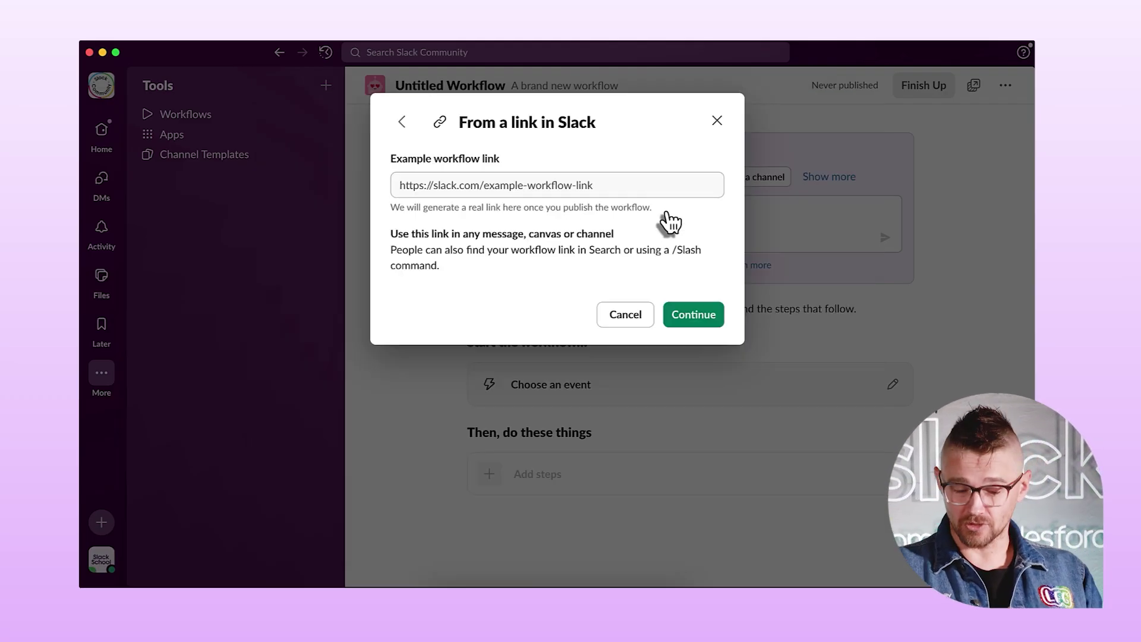
click(695, 315)
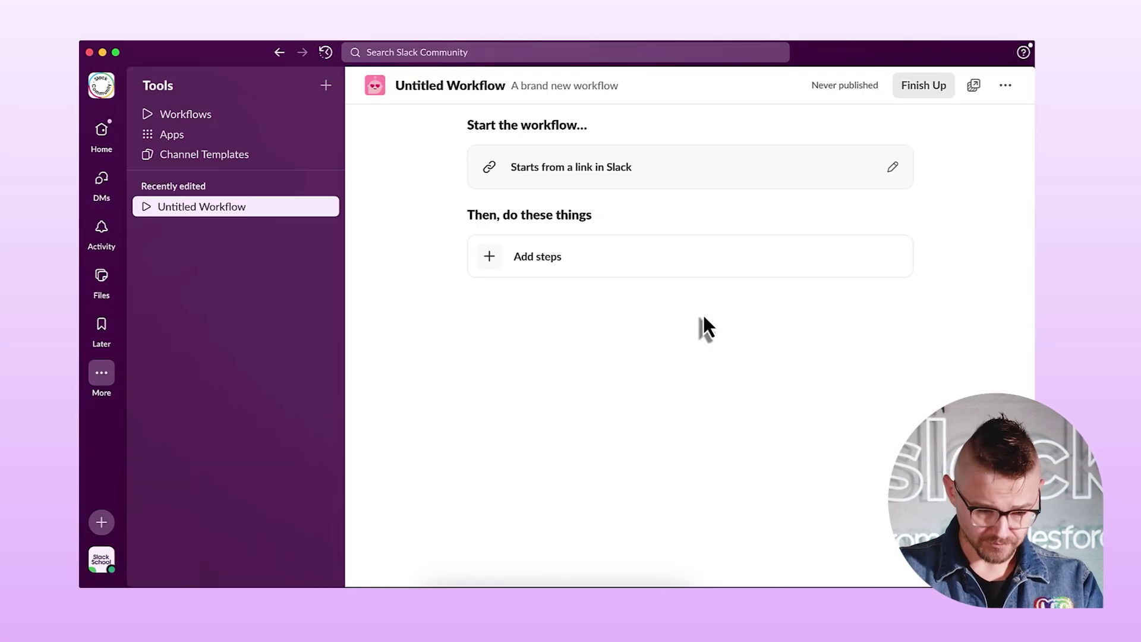
Add a Collect info in a form step titled 'Feedback or Idea?' and start its first question.
click(558, 268)
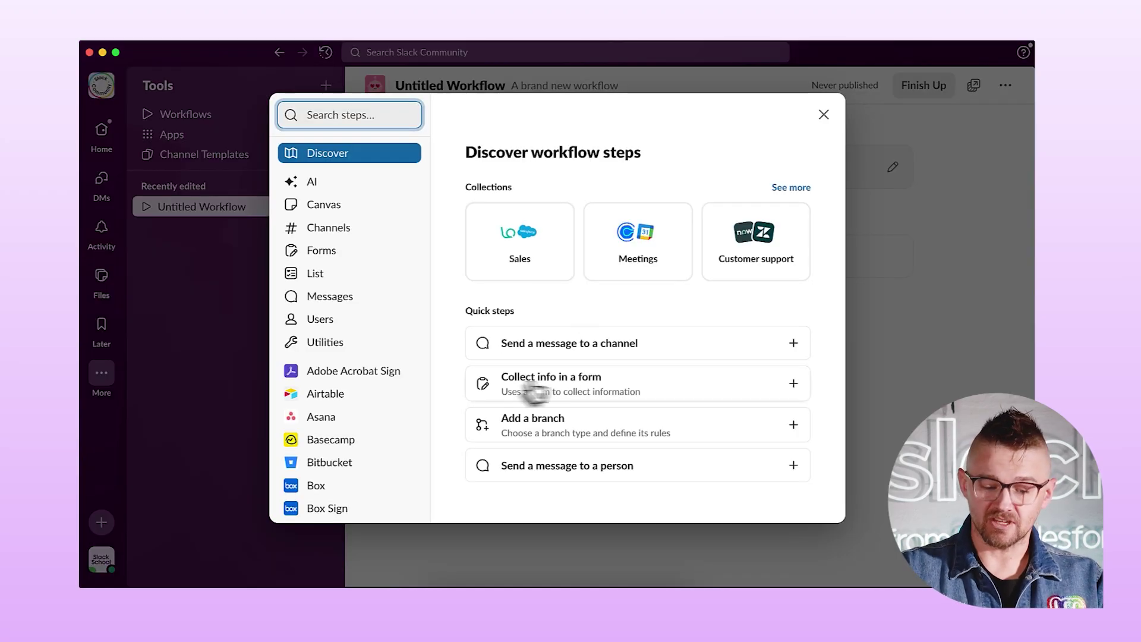
click(619, 385)
click(504, 224)
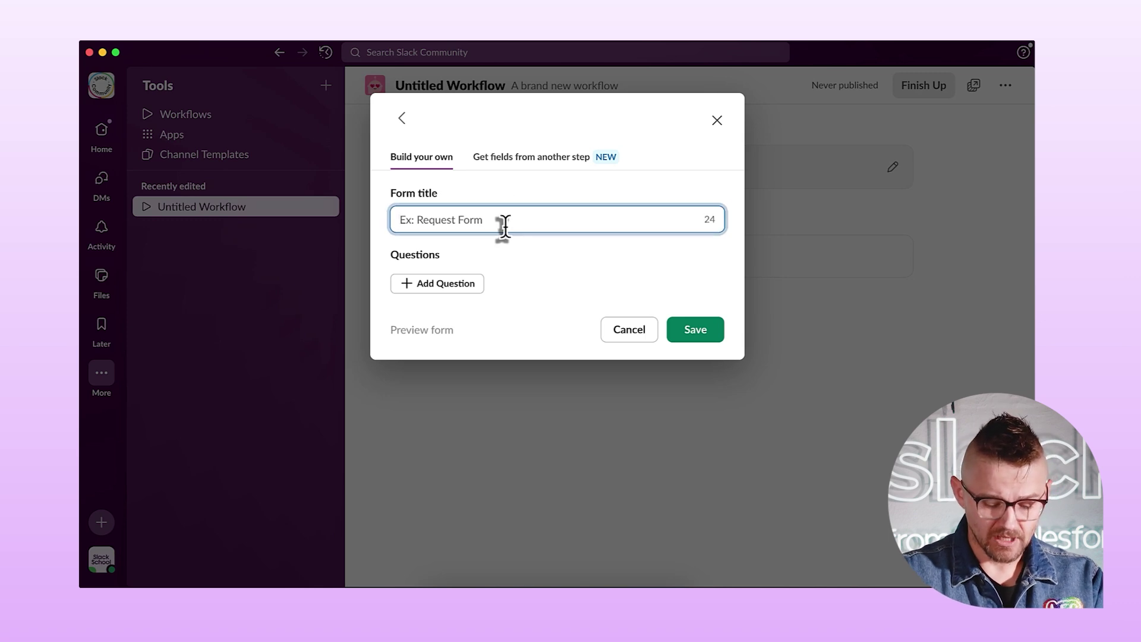
text(Feedback o)
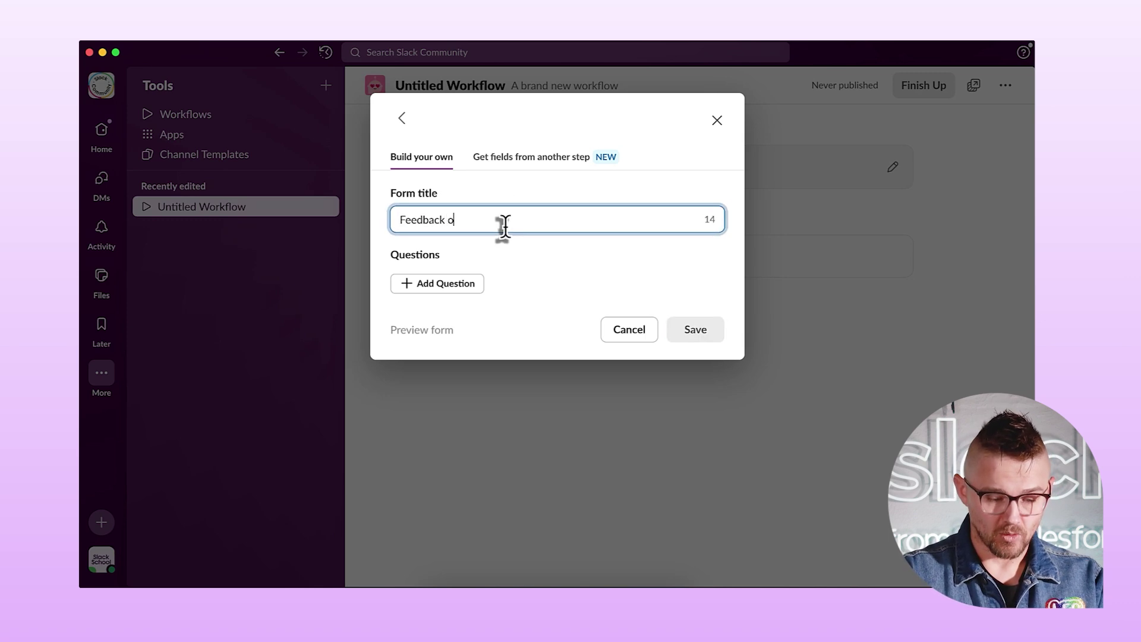
text(r Idea?)
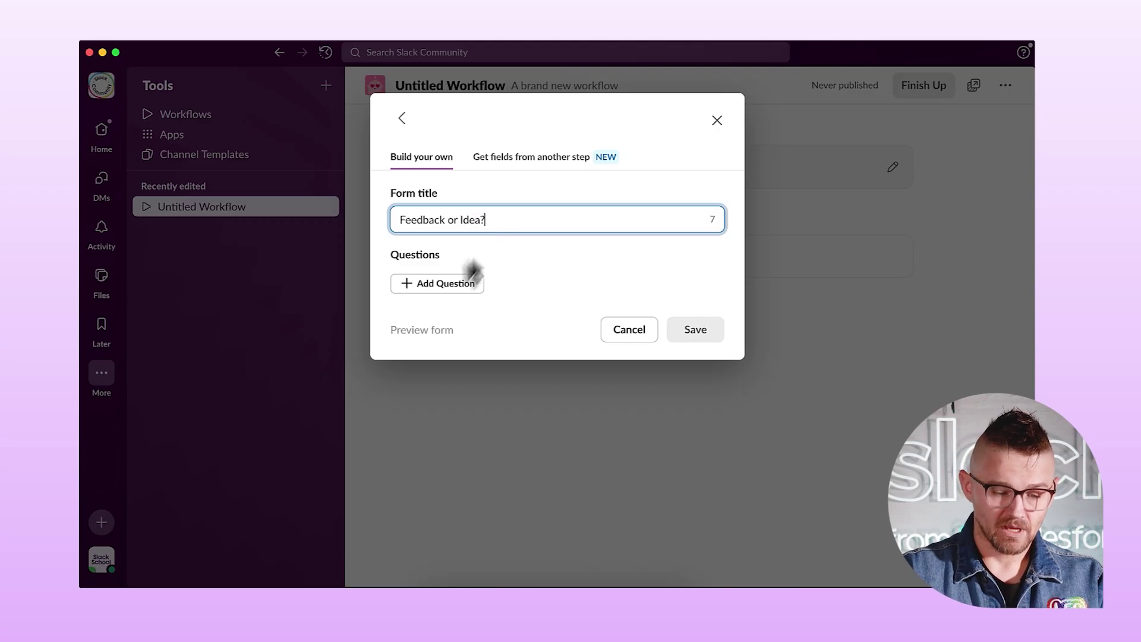
click(447, 286)
click(452, 249)
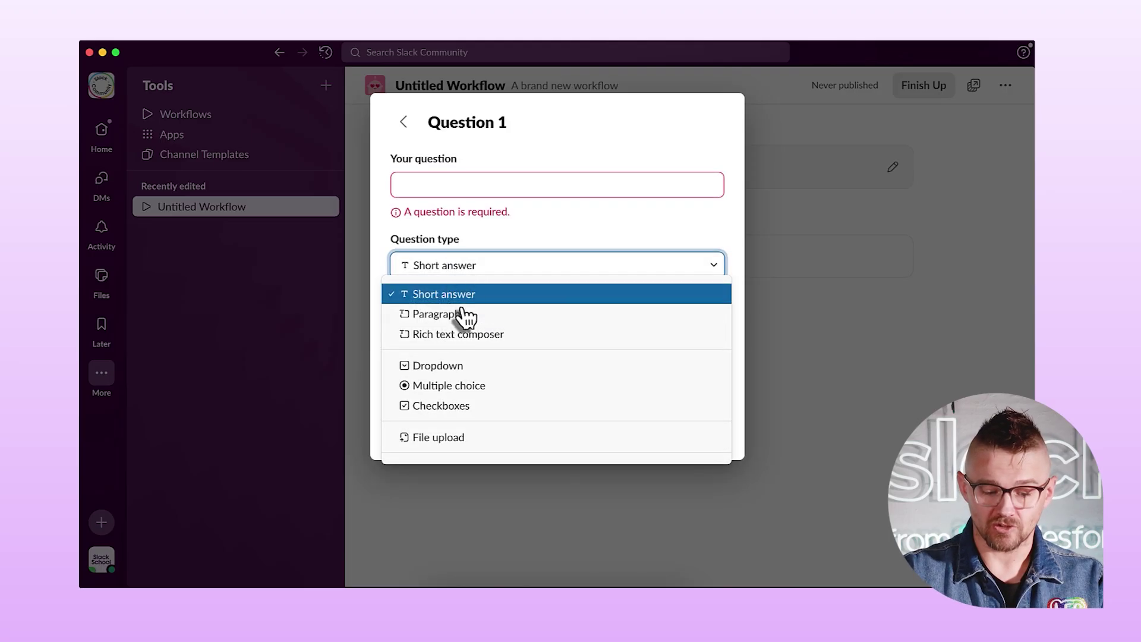
Make question 1 a dropdown 'Feedback or Idea?' with options Episode Feedback and Episode Idea.
click(455, 365)
click(469, 185)
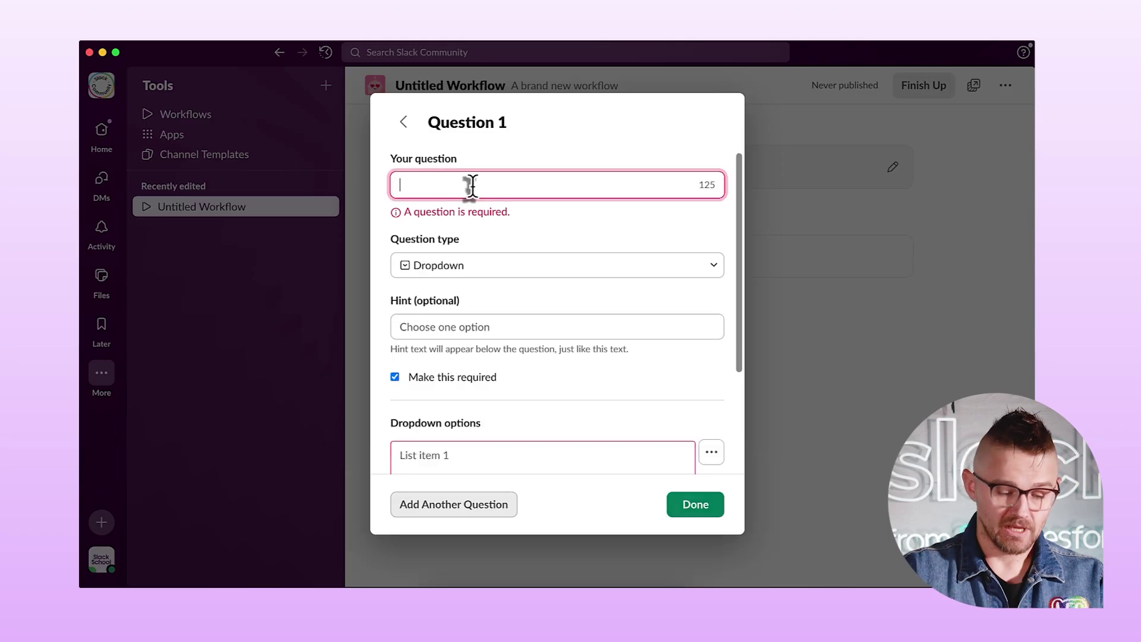
text(F)
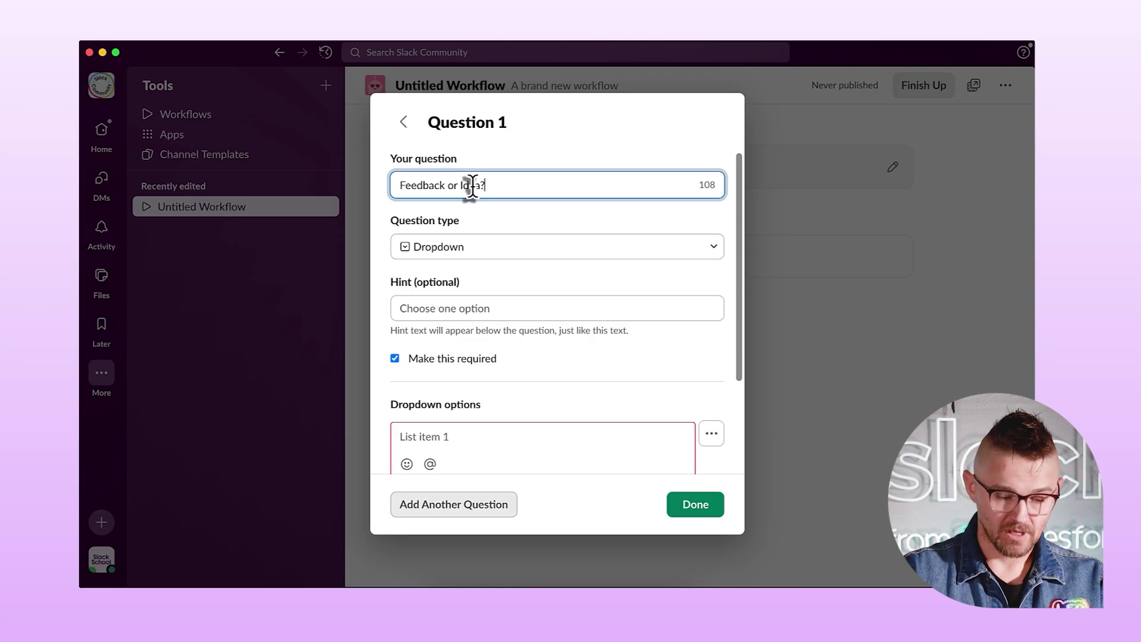
scroll(485, 238, down, 3)
click(458, 300)
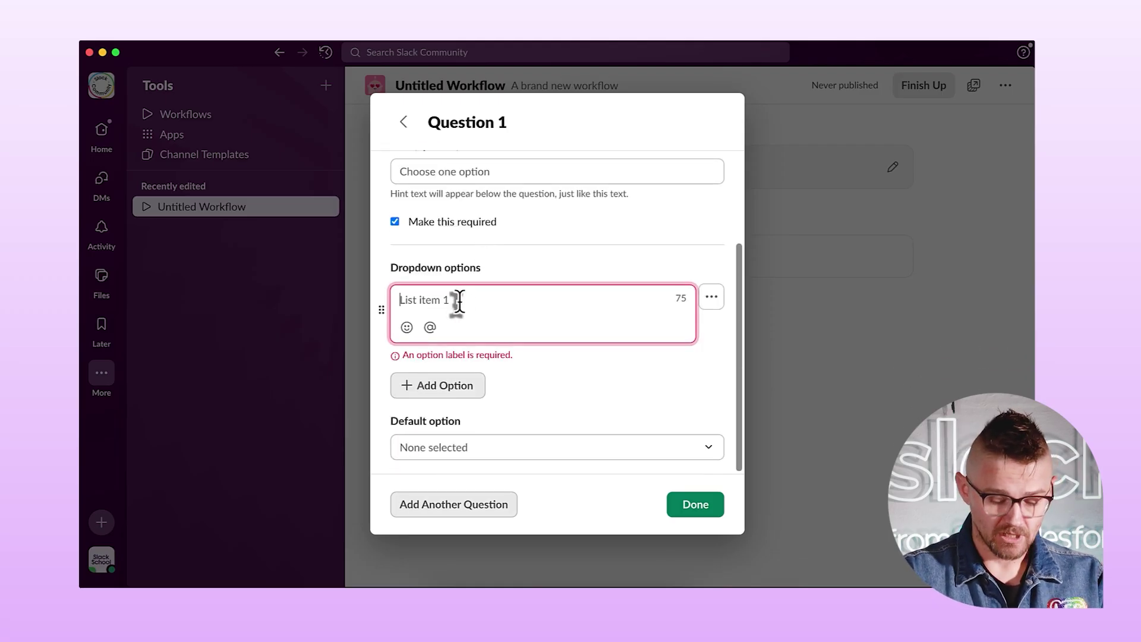
text(Episode Feedback)
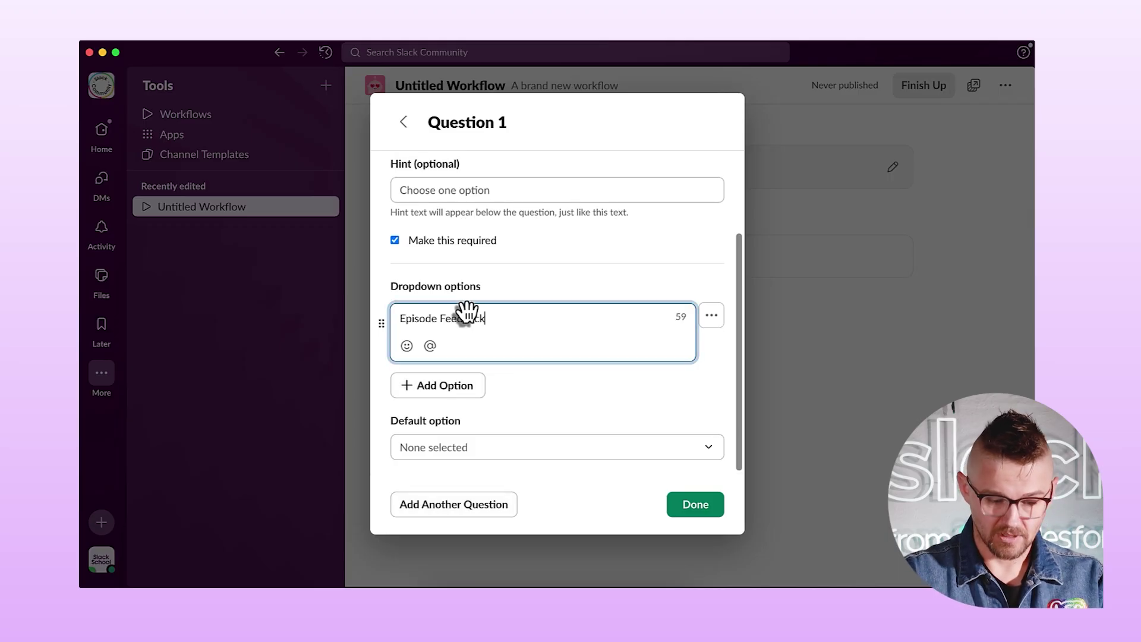
key(Return)
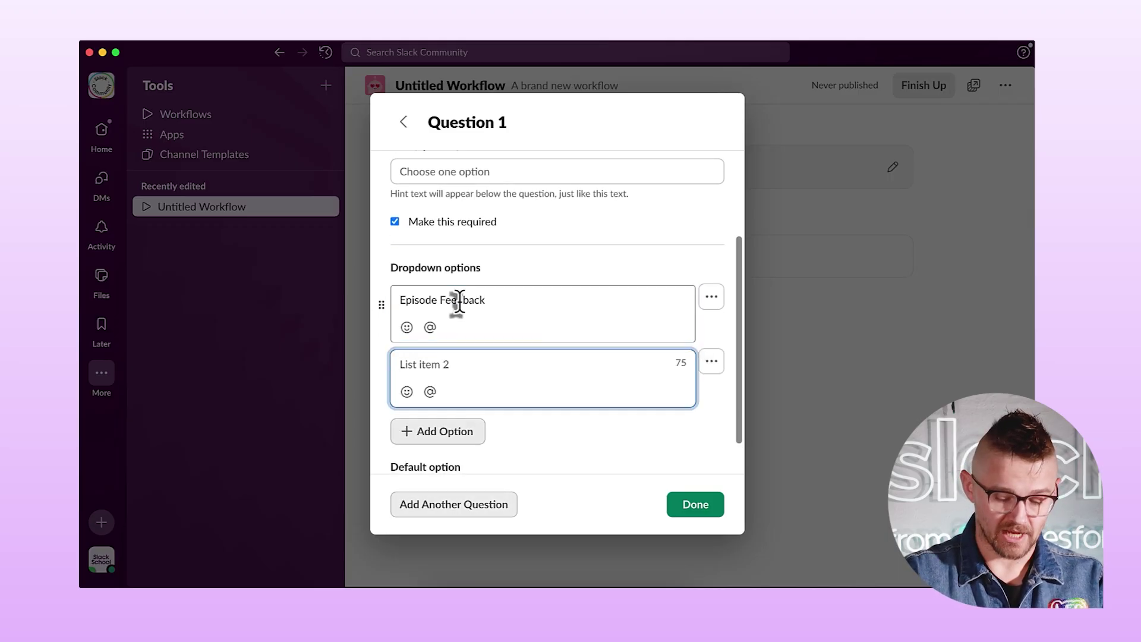
text(Ep)
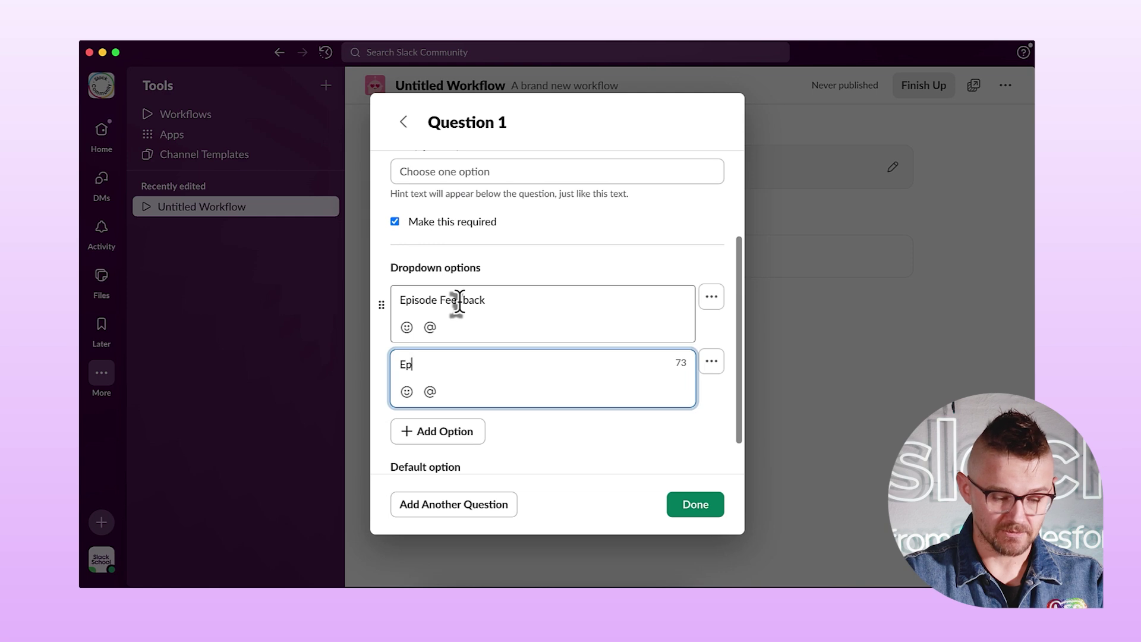
text(isode Idea)
click(571, 432)
scroll(573, 434, down, 1)
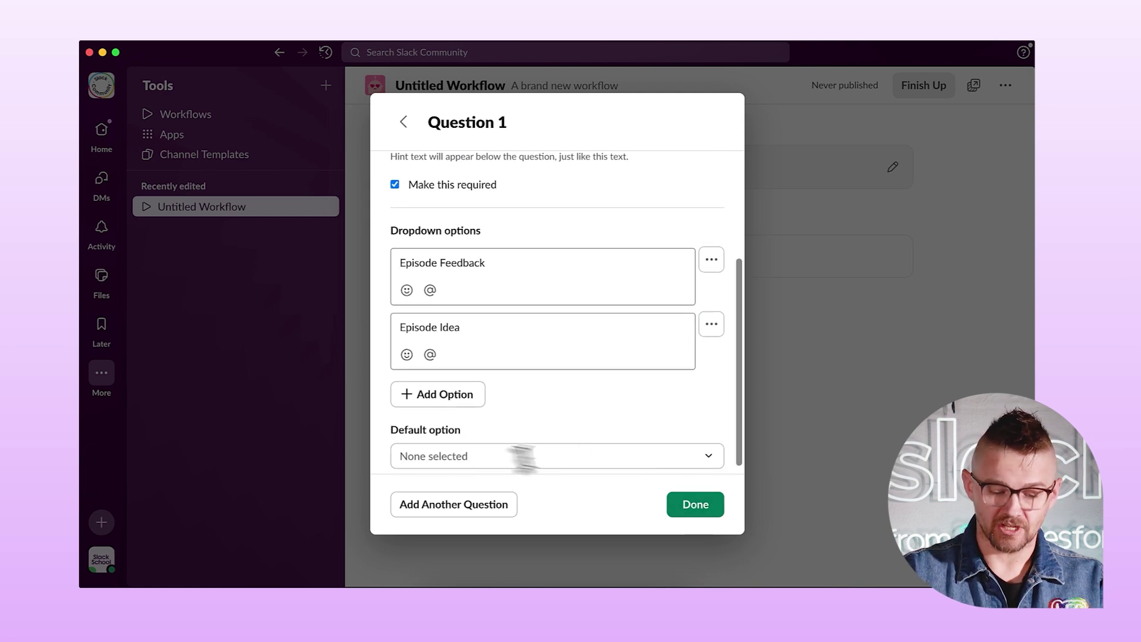
click(695, 505)
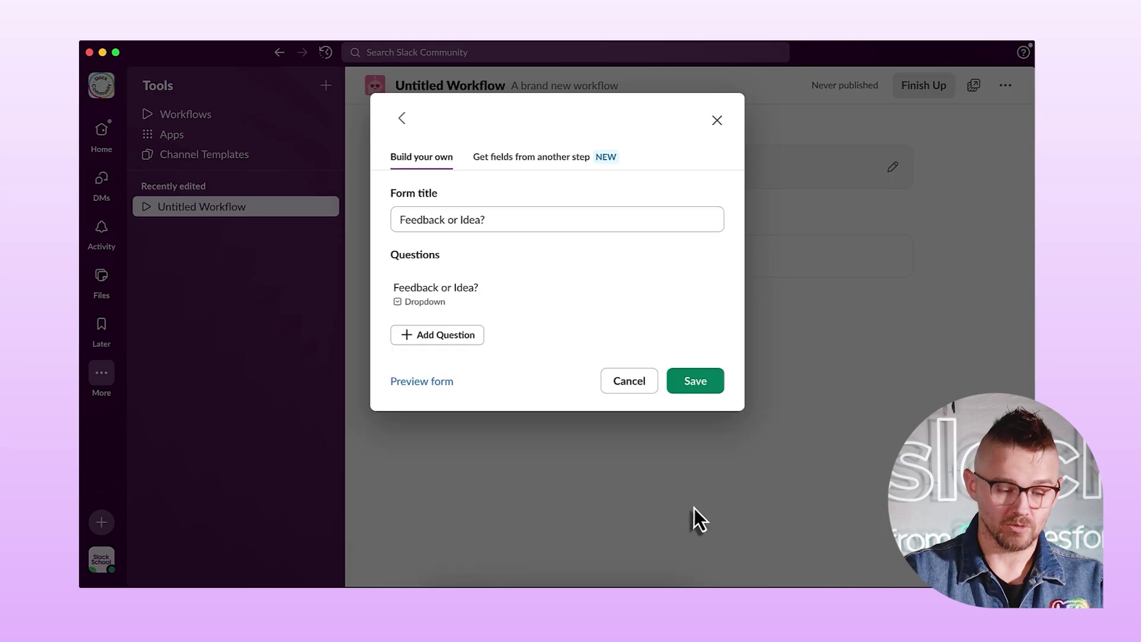
Save the form step and add a branch step after it.
click(696, 384)
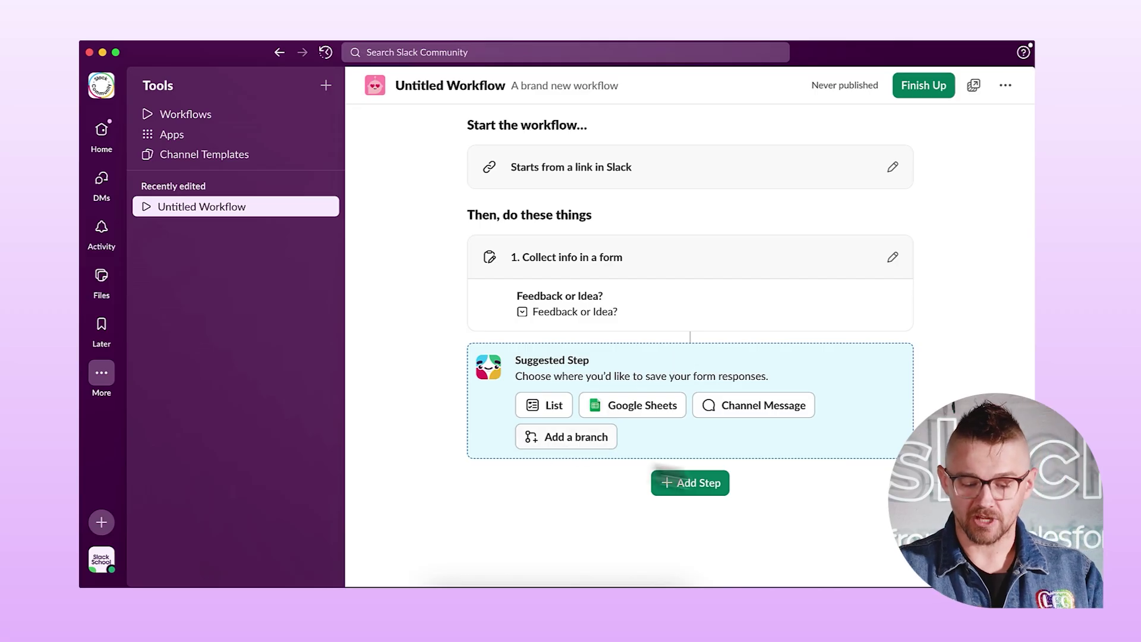
click(706, 484)
click(355, 113)
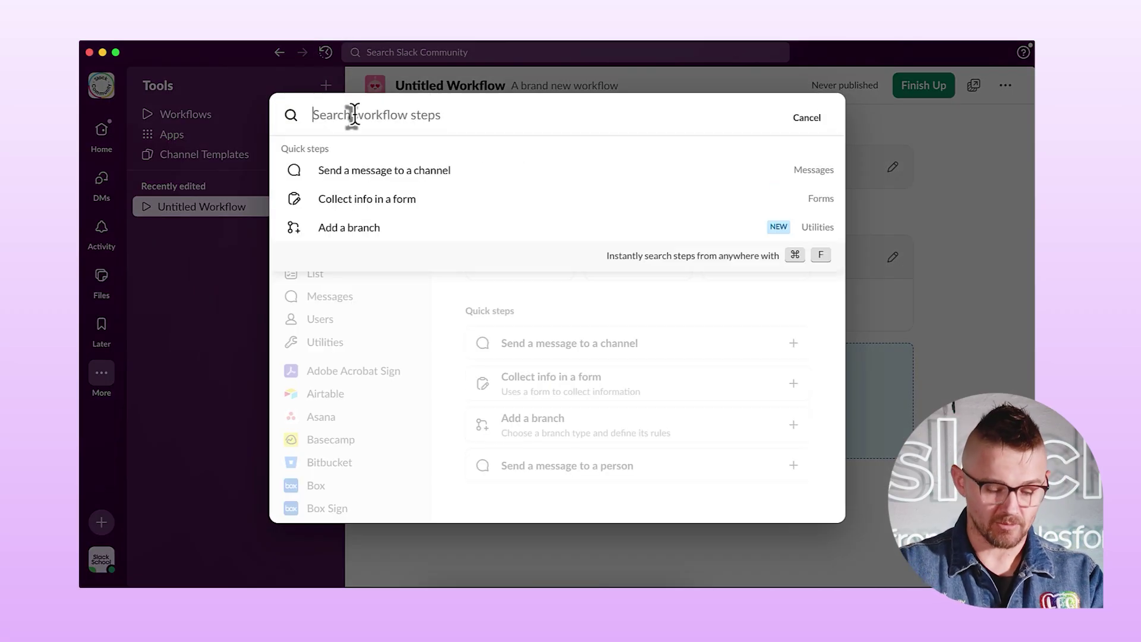
text(bra)
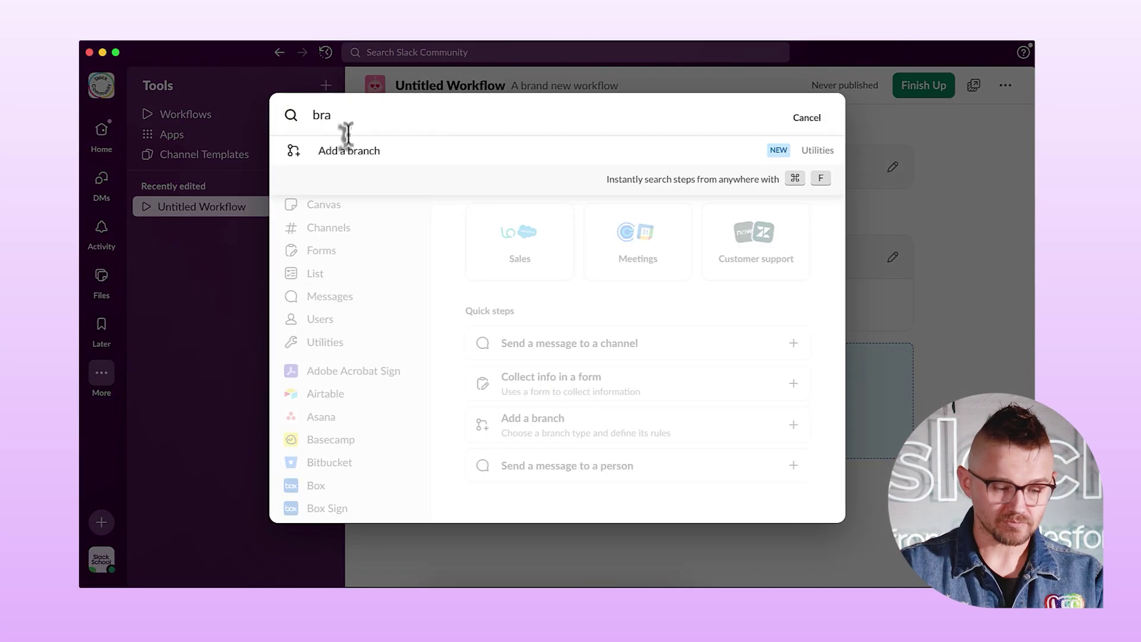
click(353, 148)
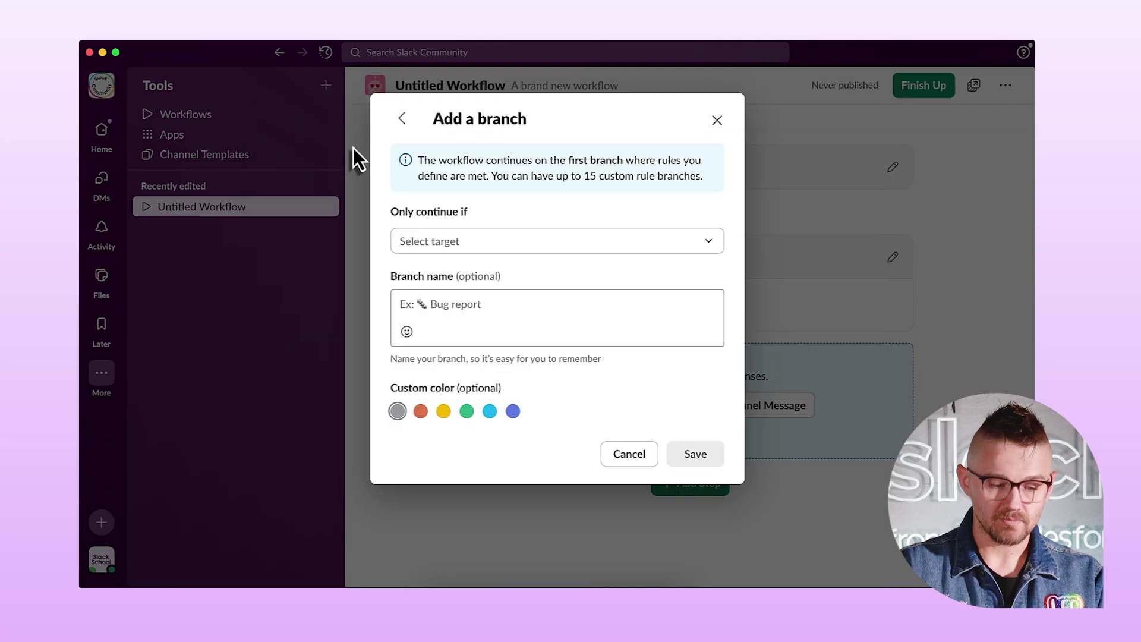
Make the branch continue on Episode Idea, name it Idea, color it cyan, and save.
click(524, 241)
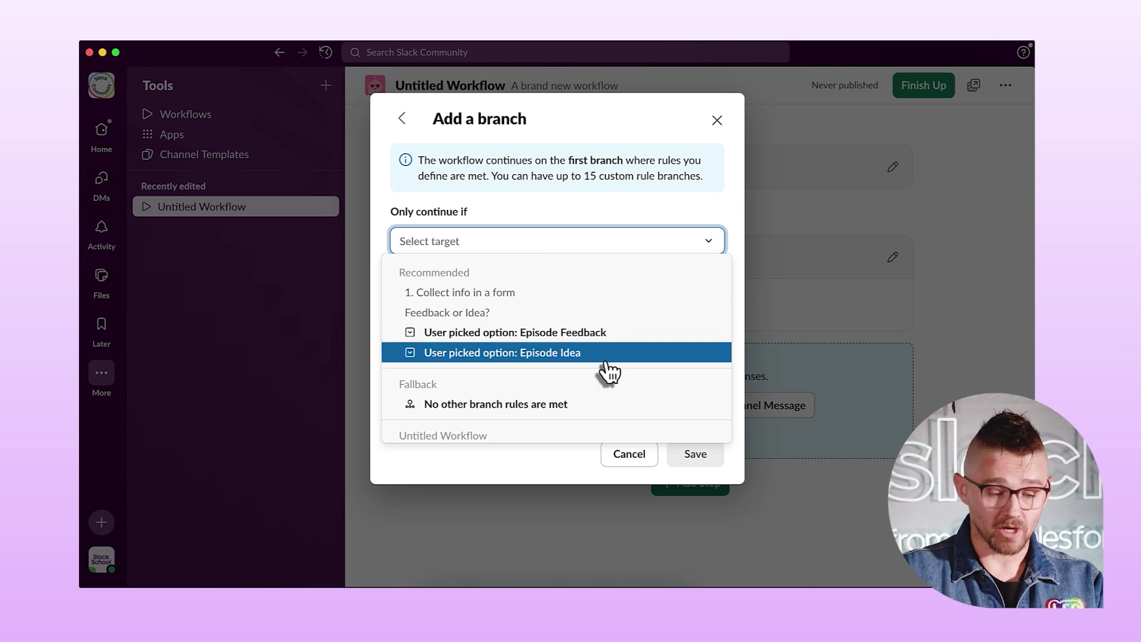
click(538, 355)
click(515, 306)
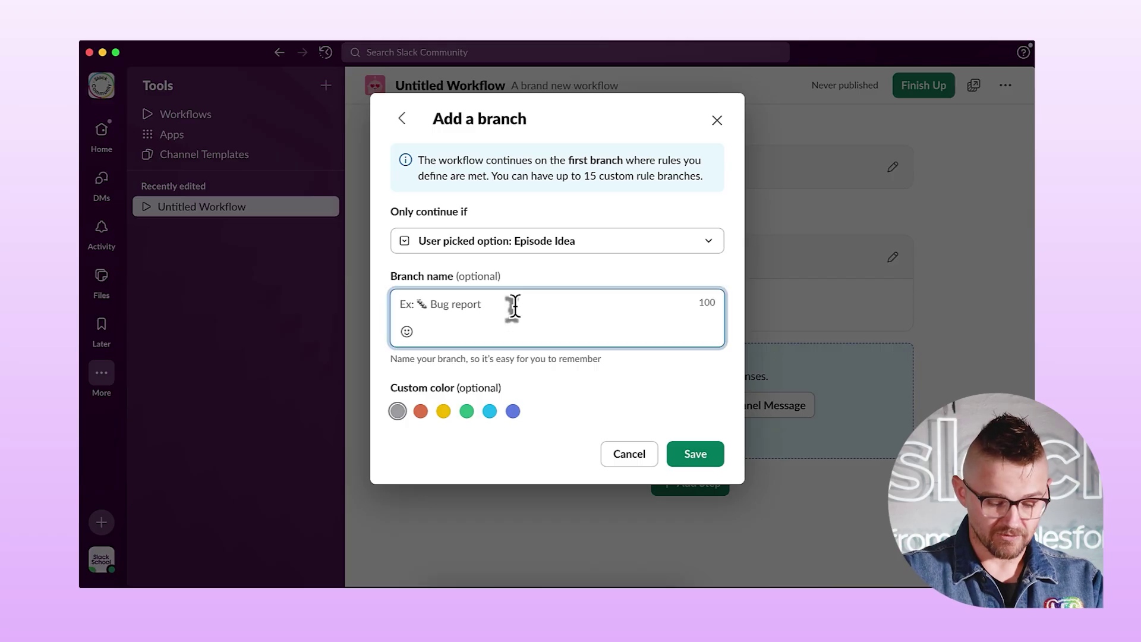
text(Idea)
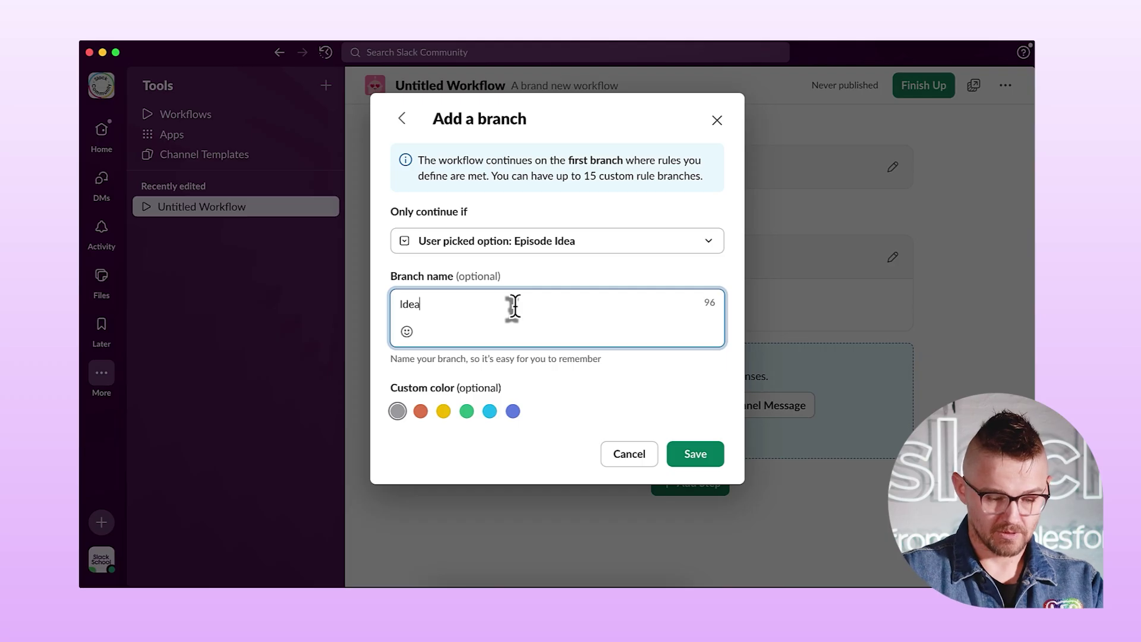
click(489, 411)
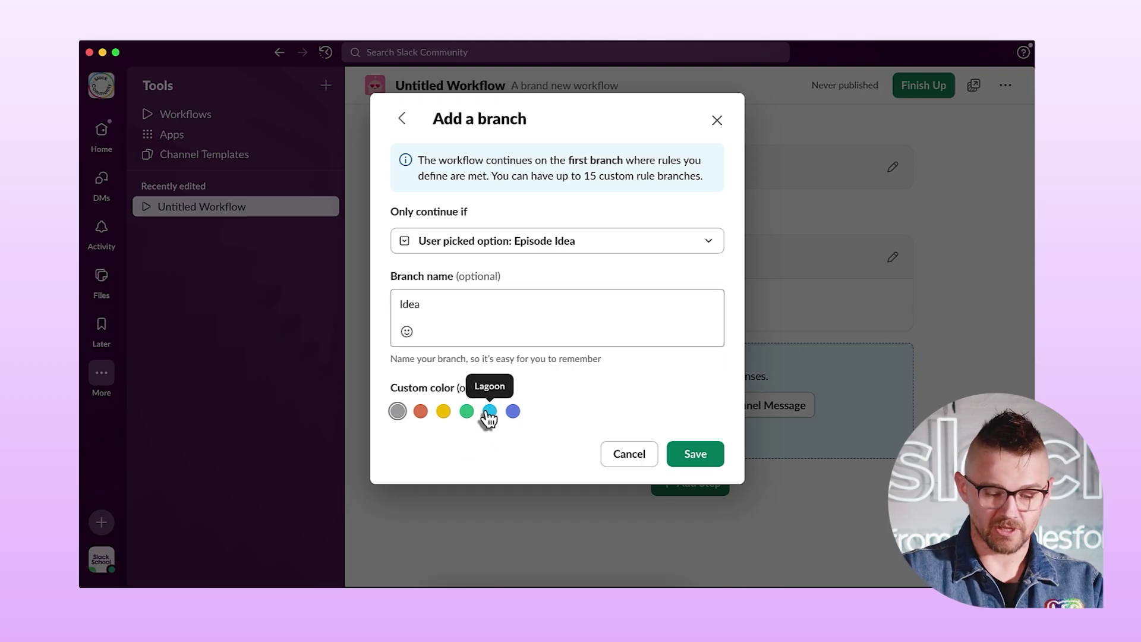
click(684, 455)
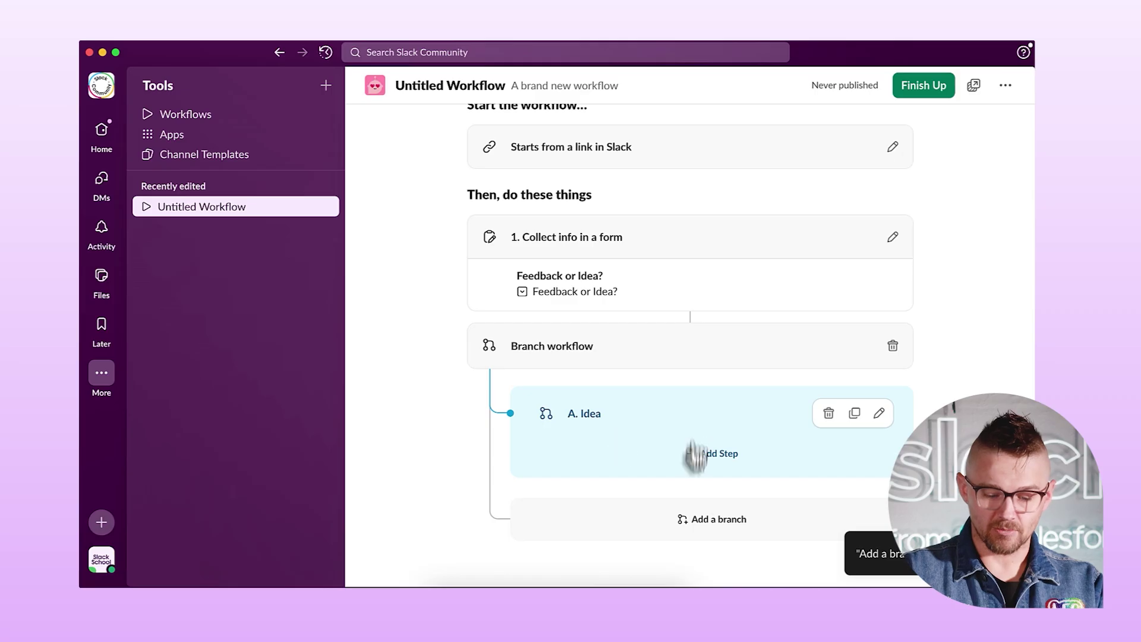
Add a green branch named Feedback that continues when Episode Feedback is picked.
click(725, 522)
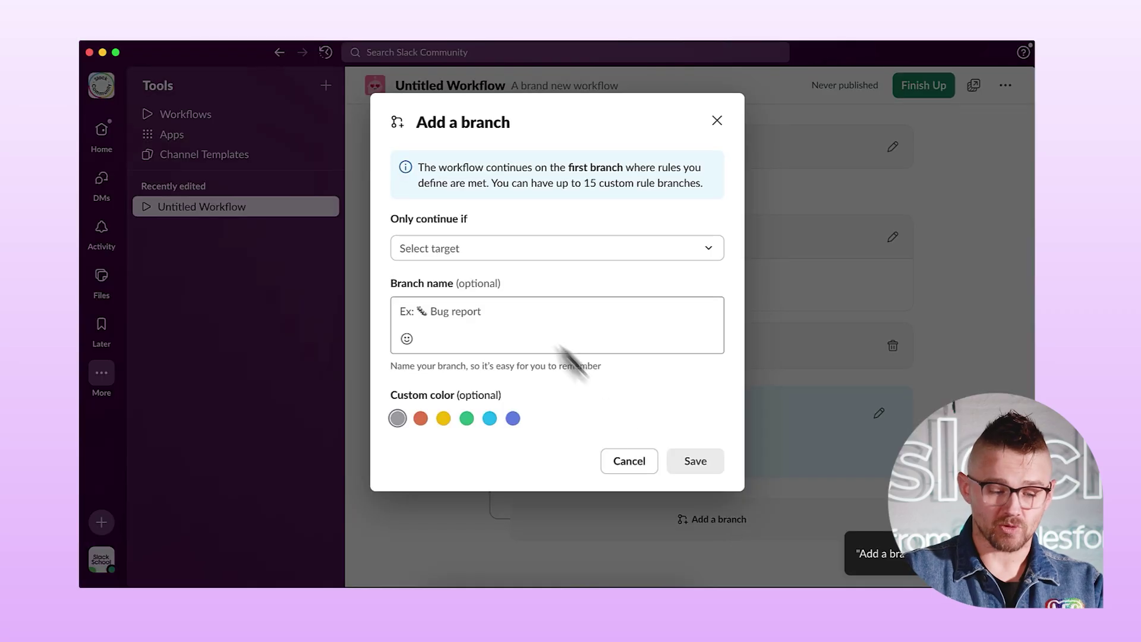
click(487, 250)
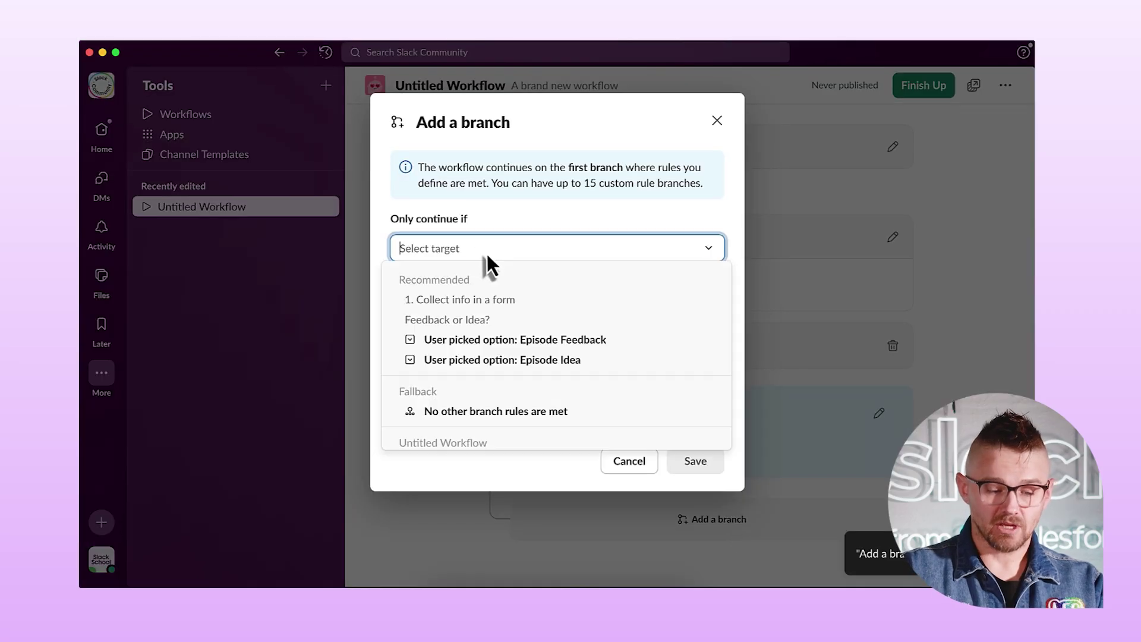
click(517, 342)
click(512, 311)
text(F)
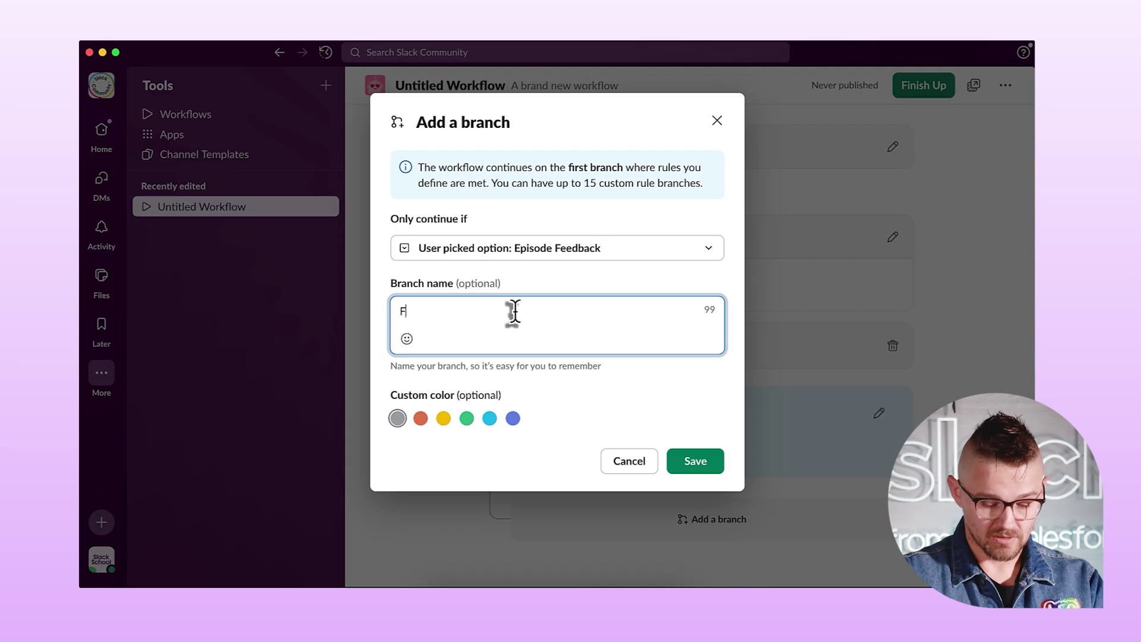
text(eedback)
click(466, 418)
click(695, 456)
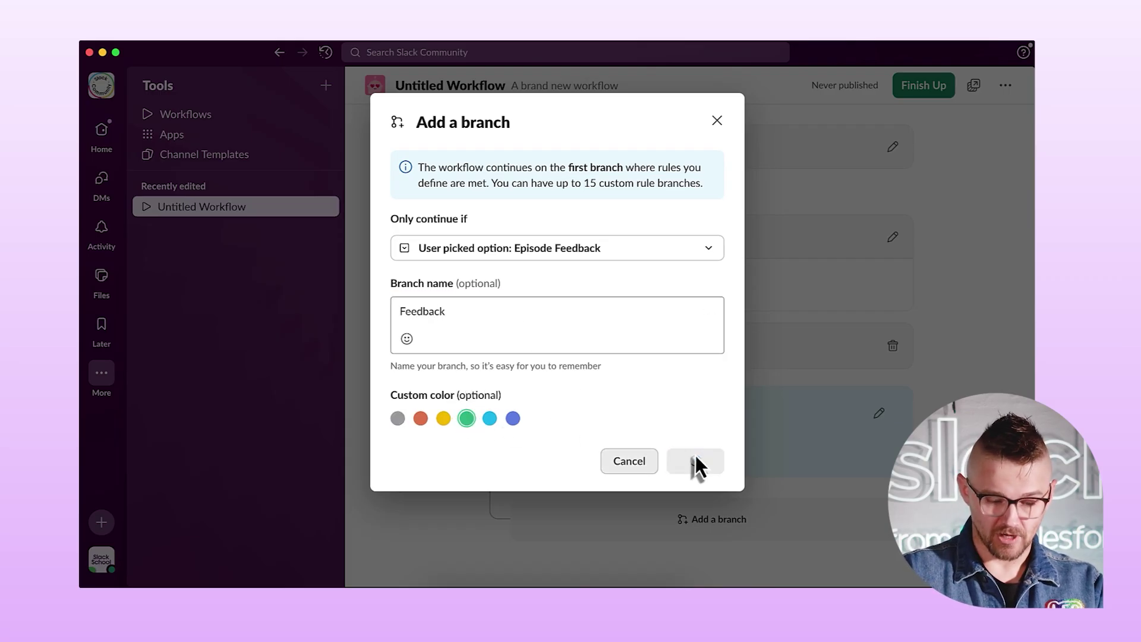
scroll(699, 466, down, 3)
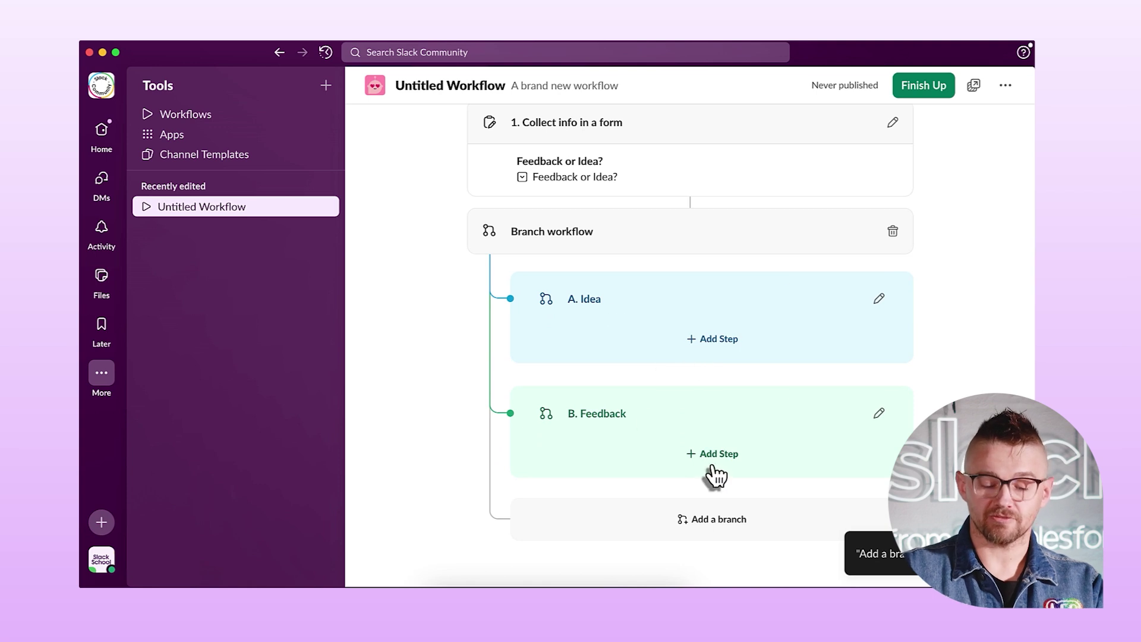
Add a form step under branch A. Idea with a title beginning 'Idea for' and a first question.
click(725, 343)
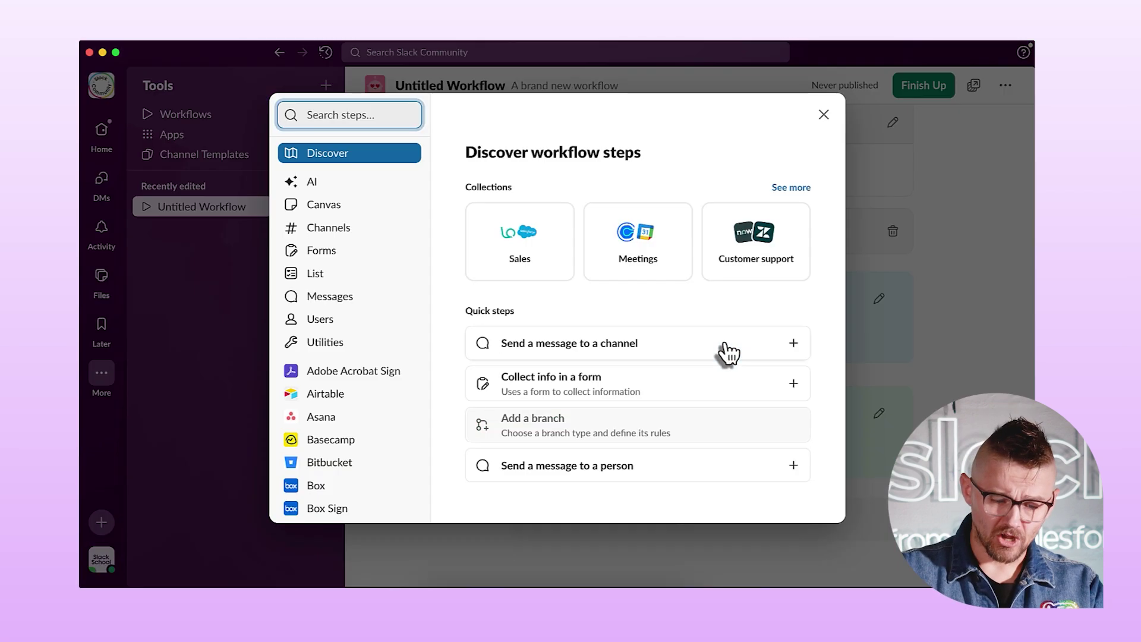
click(627, 384)
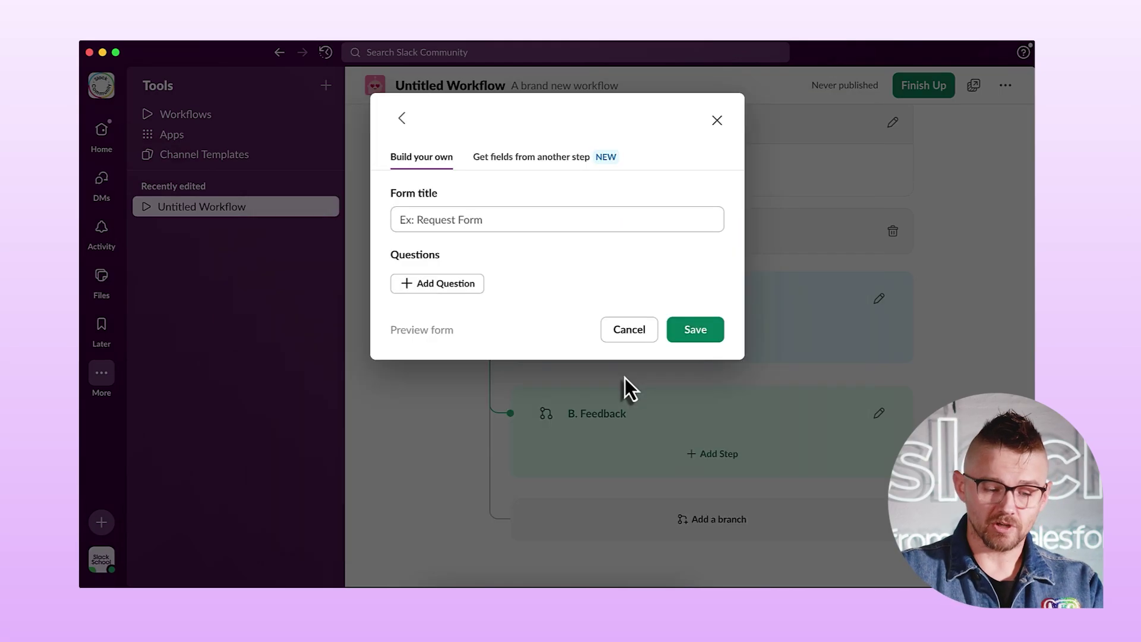
click(488, 223)
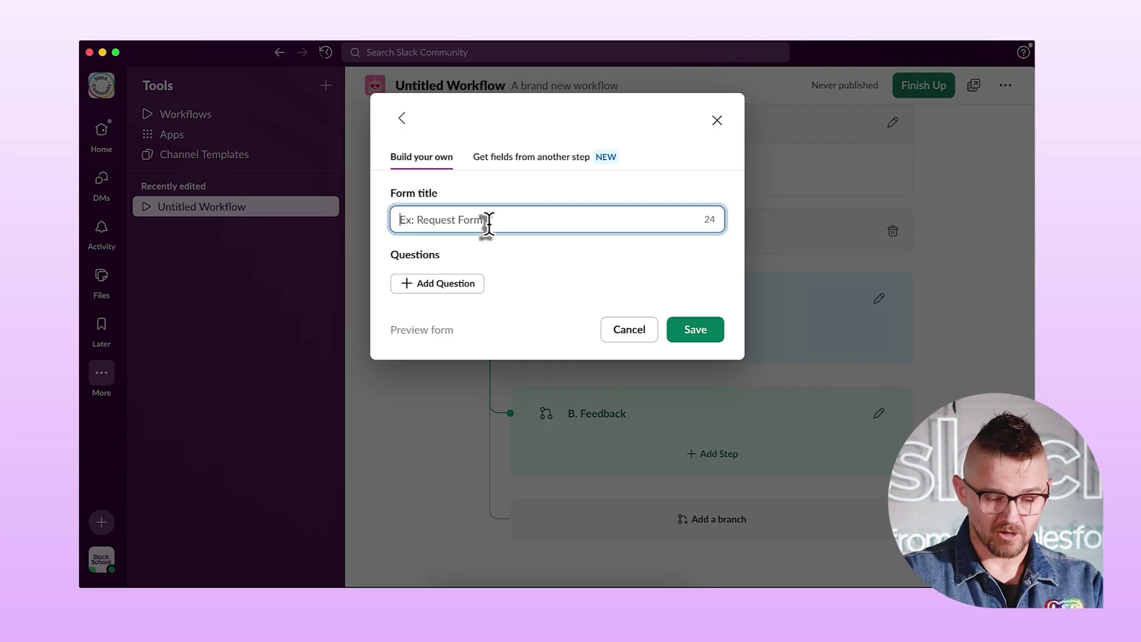
text(Idea form)
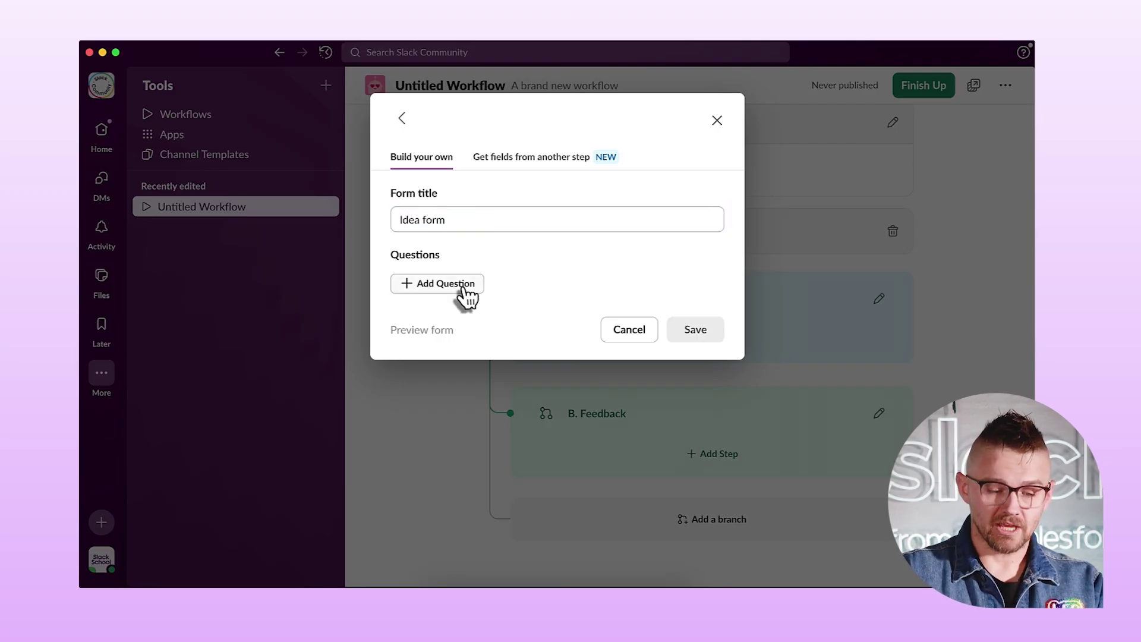
click(456, 285)
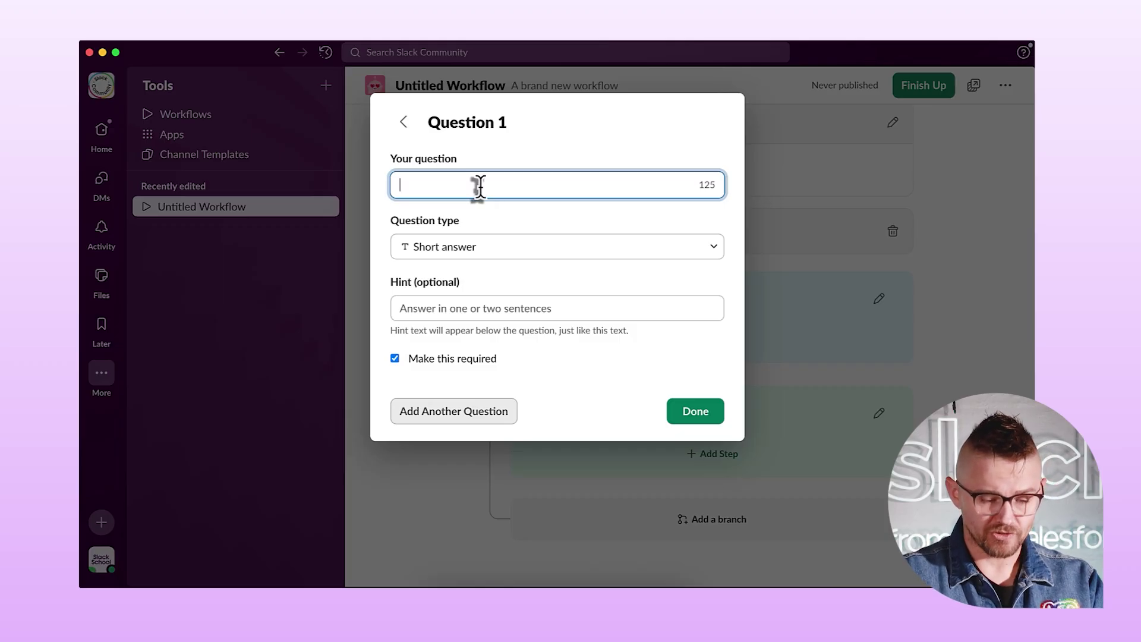
Set Question 1 to 'Tagline - Give us a few words on the idea.' and add a second question.
text(Tagli)
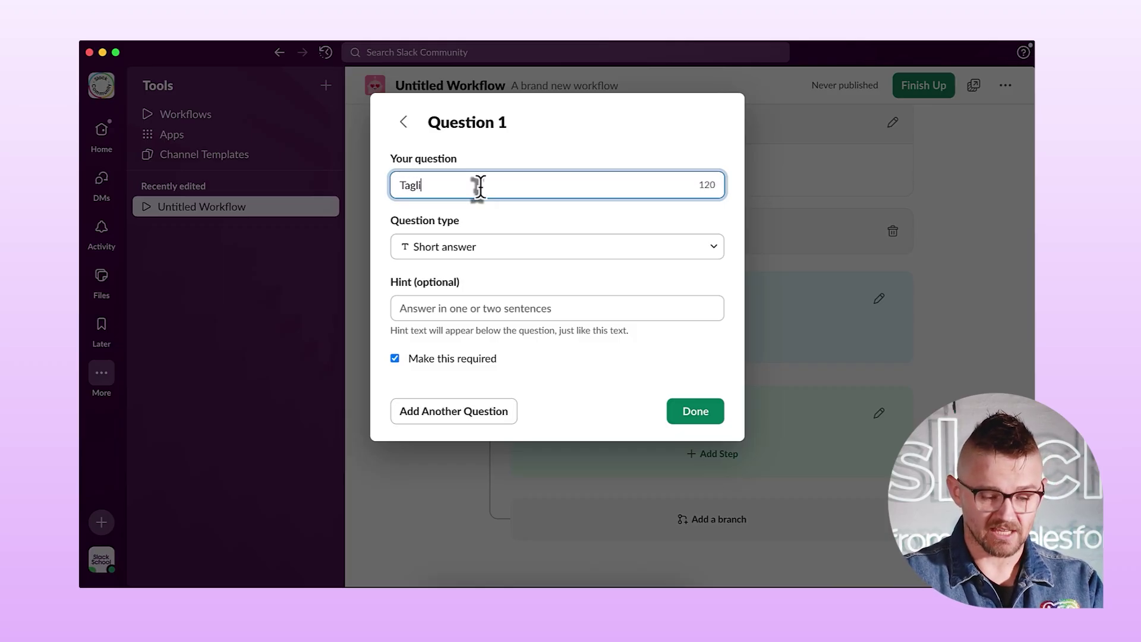
text(ne - Give us)
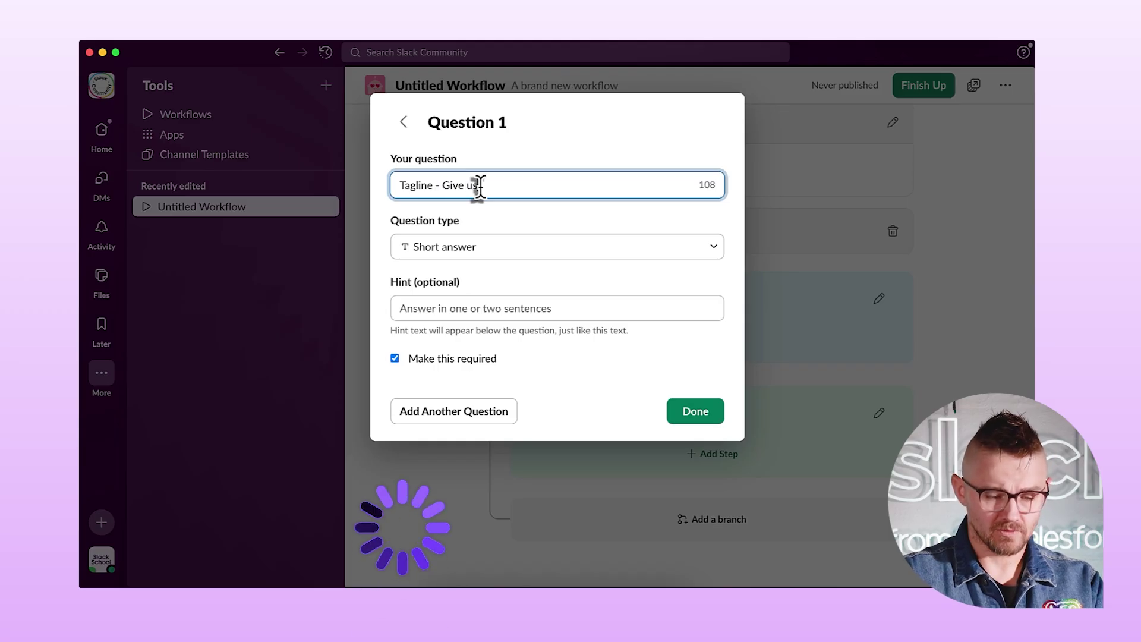
text( a few wor)
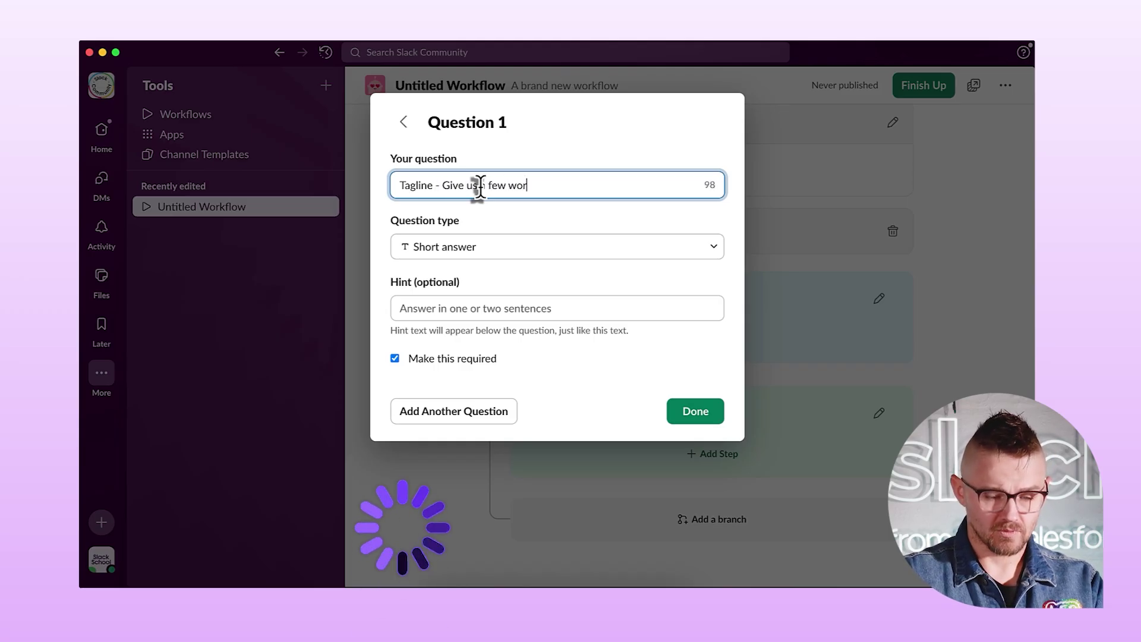
text(ds on the idea?)
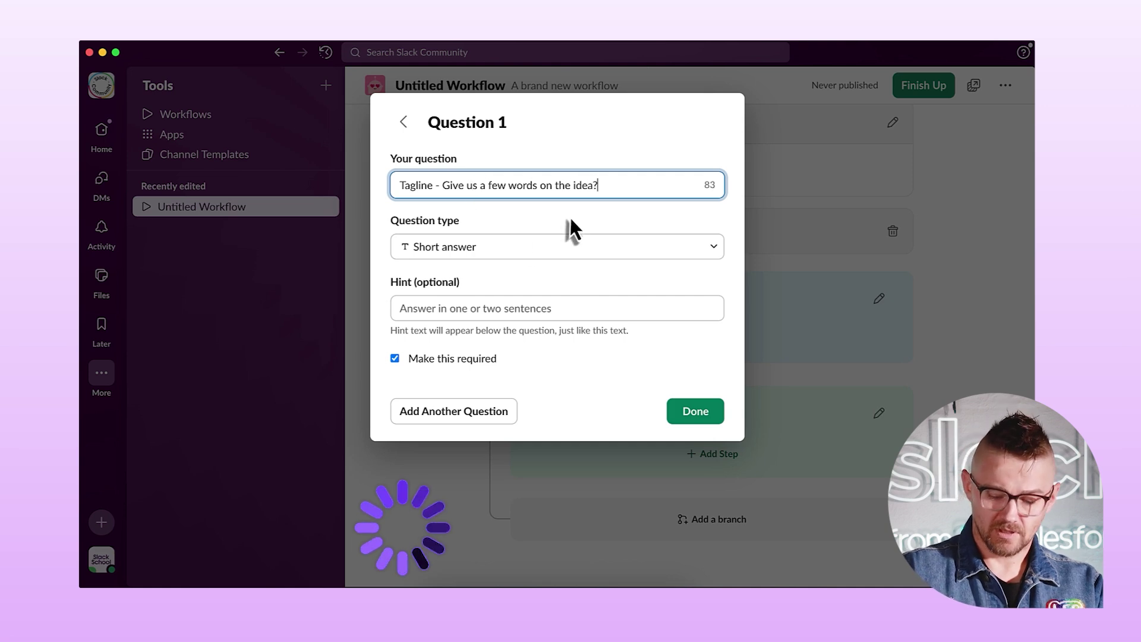
key(BackSpace)
text(.)
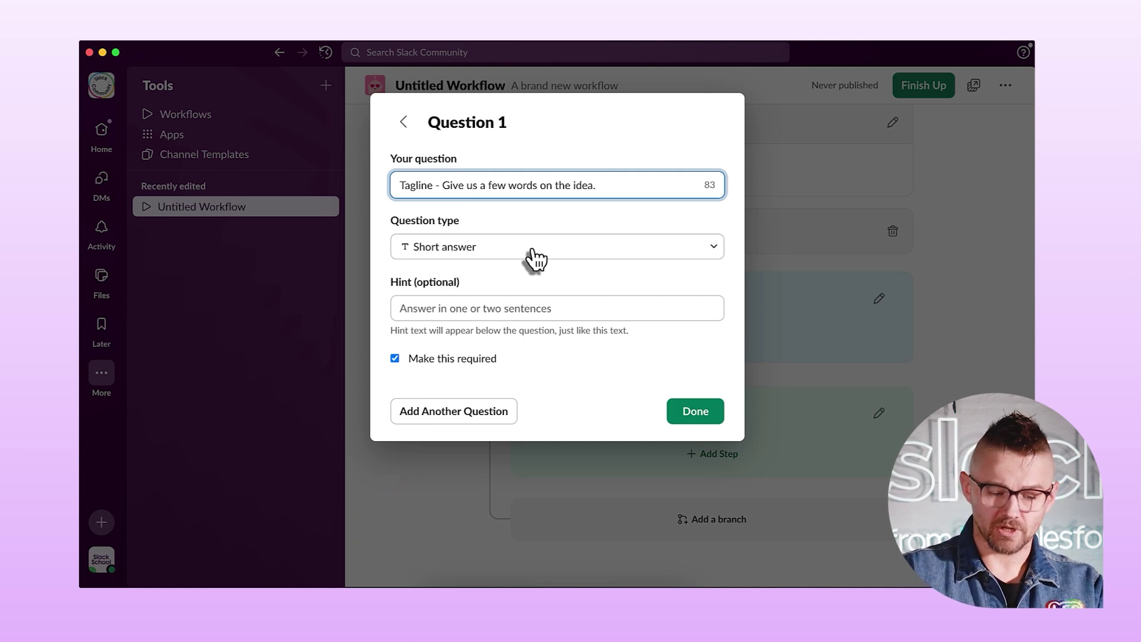
click(466, 415)
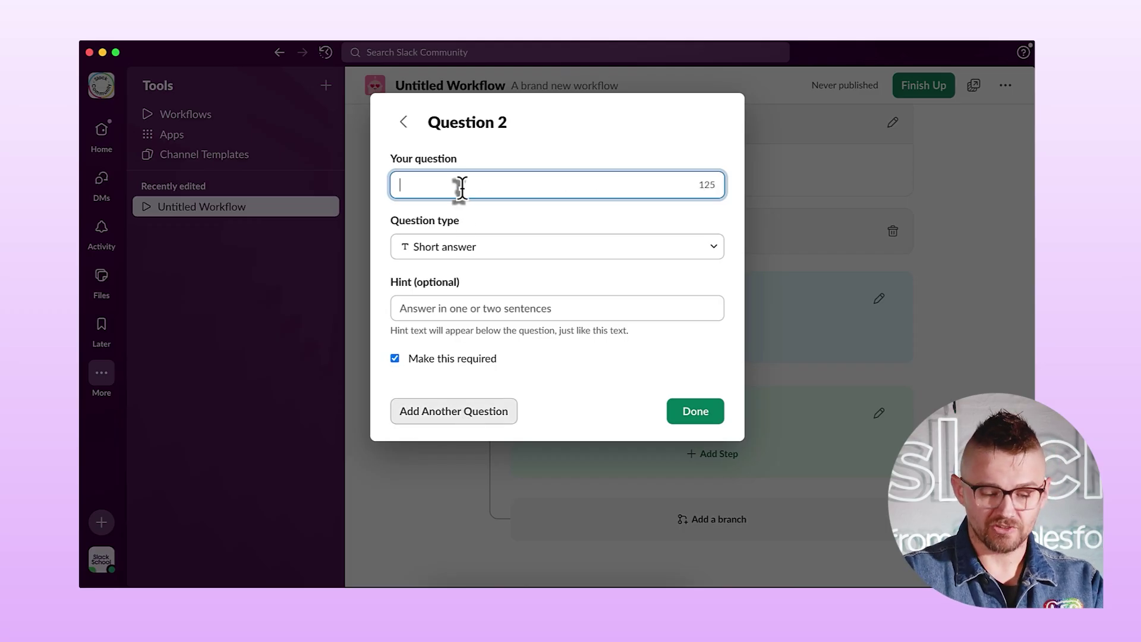
Make Question 2 'Tell us the whole idea.' with a Rich text composer answer.
text(Tell us the whole idea.)
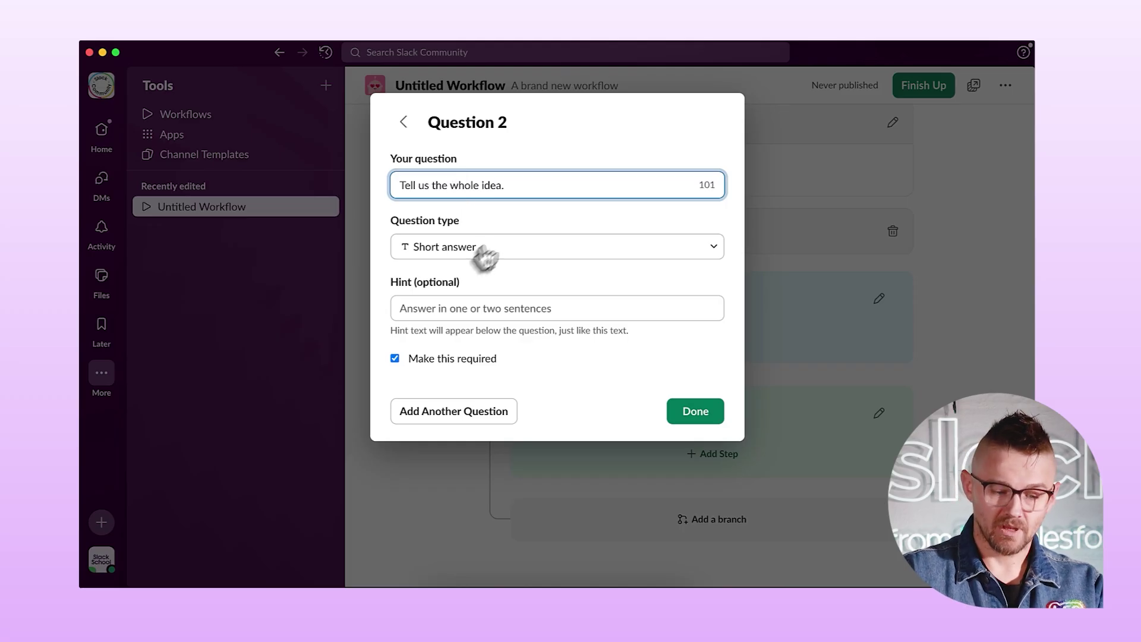
click(493, 254)
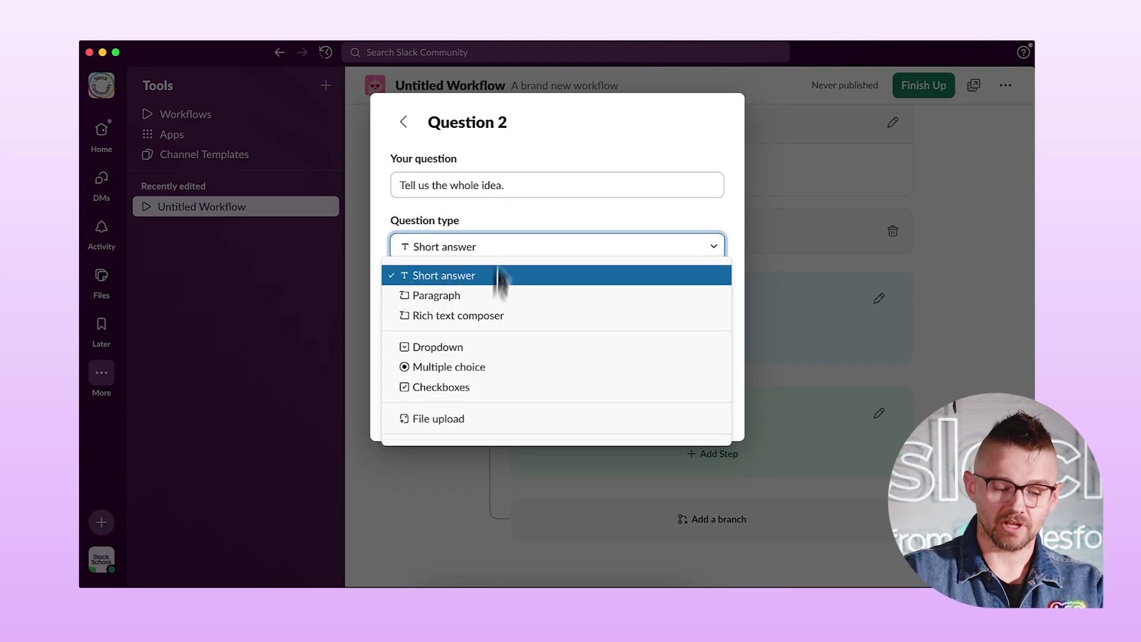
click(492, 315)
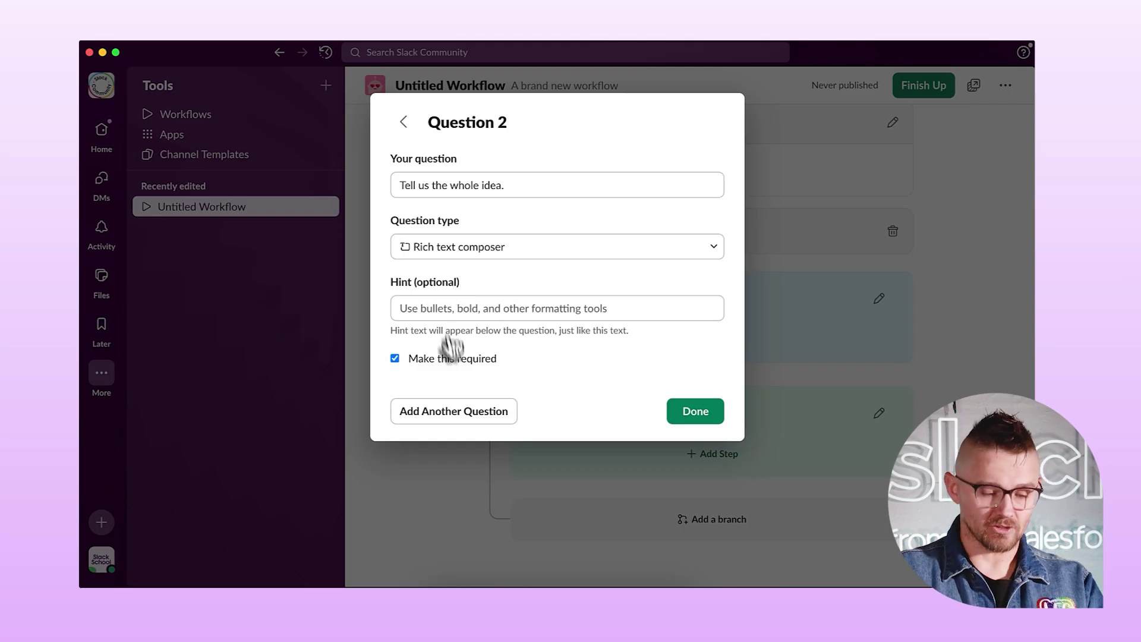
click(695, 412)
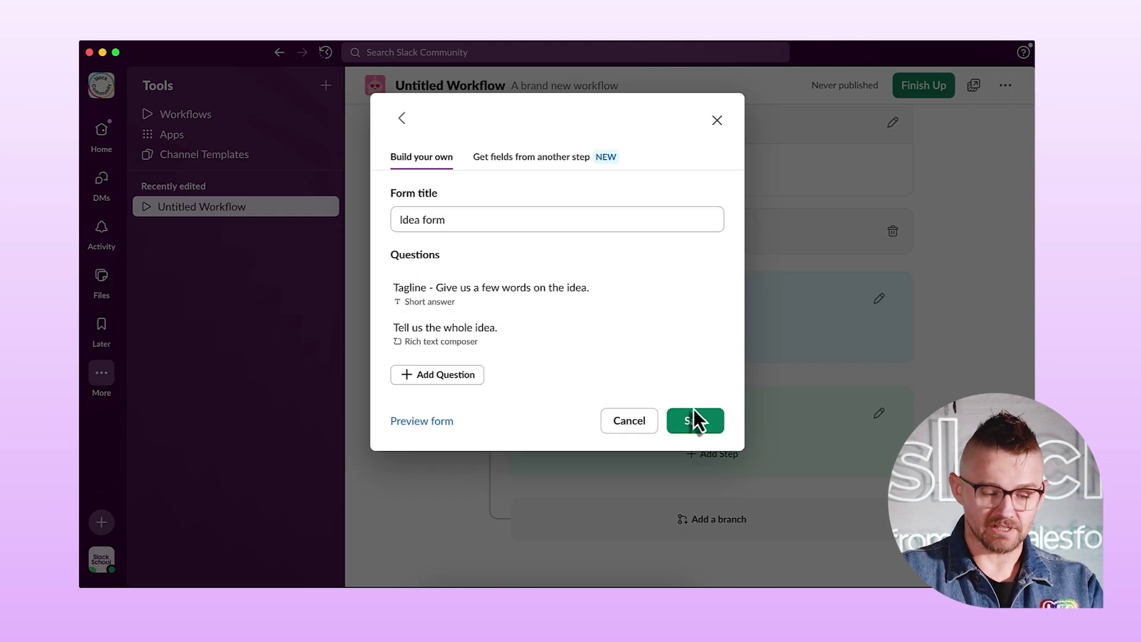